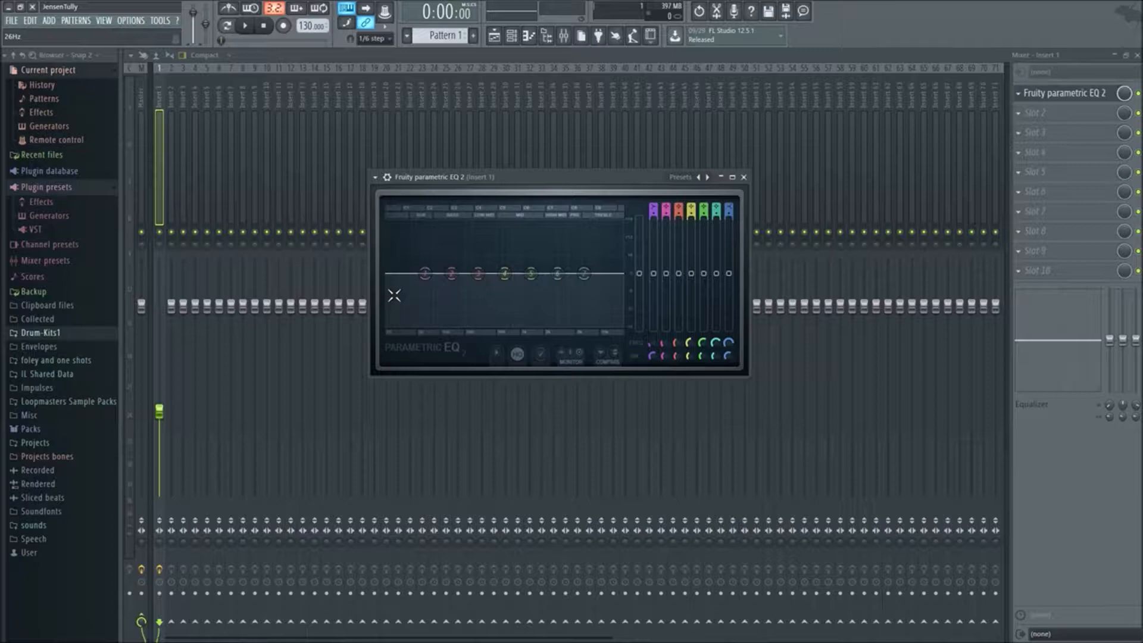
Reposition the Fruity Parametric EQ 2 window slightly higher over the mixer
{"action": "left_click_drag", "start_coordinate": [564, 184], "coordinate": [554, 168]}
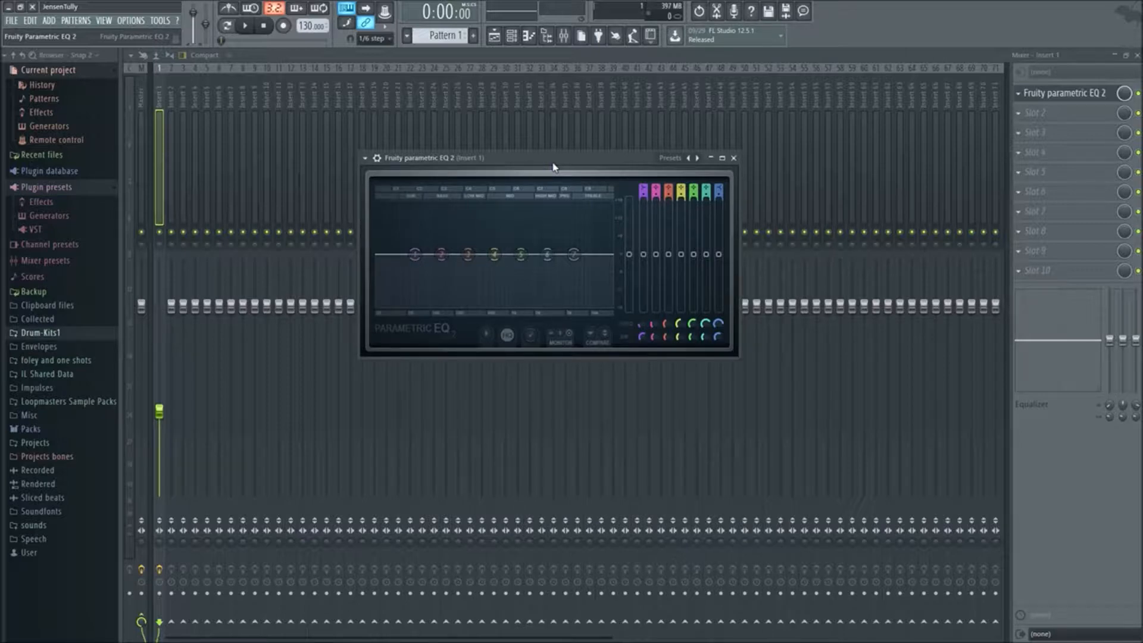
{"action": "left_click_drag", "start_coordinate": [553, 167], "coordinate": [552, 164]}
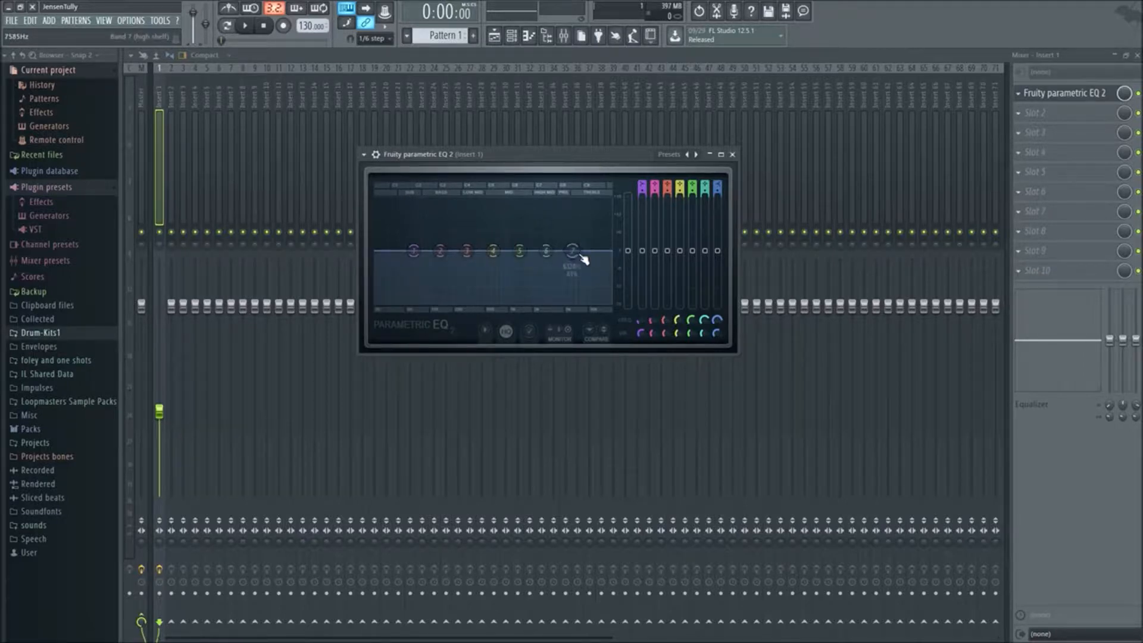
{"action": "left_click_drag", "start_coordinate": [575, 154], "coordinate": [582, 144]}
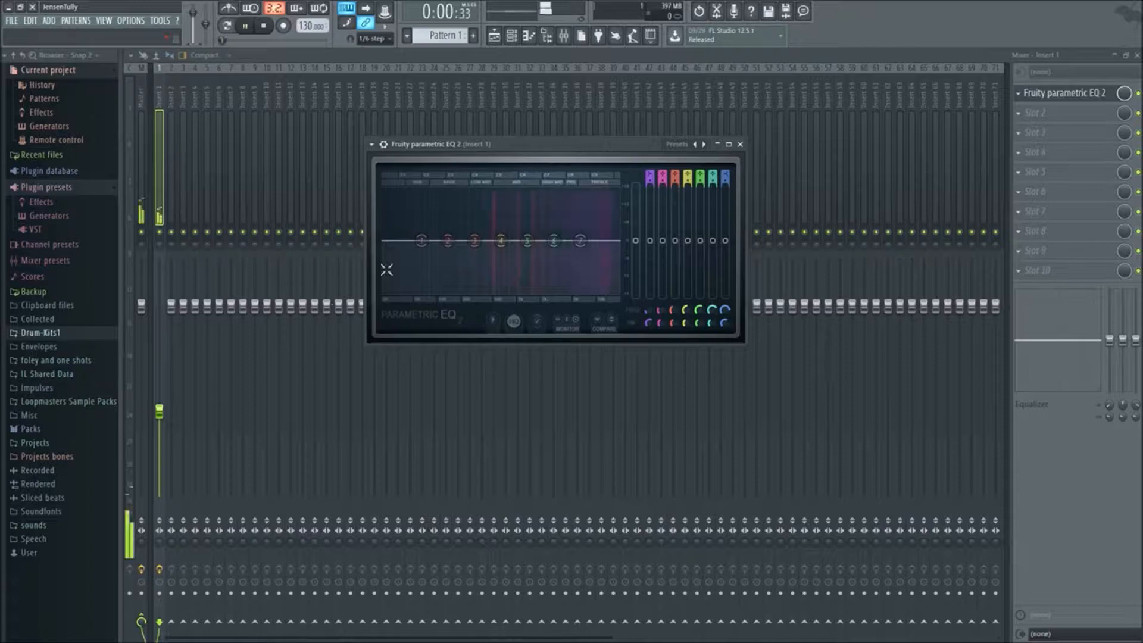
Shape an uneven curve across all seven EQ bands, audition it with playback, and reset the EQ to the Default preset
{"action": "left_click_drag", "start_coordinate": [421, 240], "coordinate": [580, 227]}
{"action": "key", "text": "space"}
{"action": "key", "text": "space"}
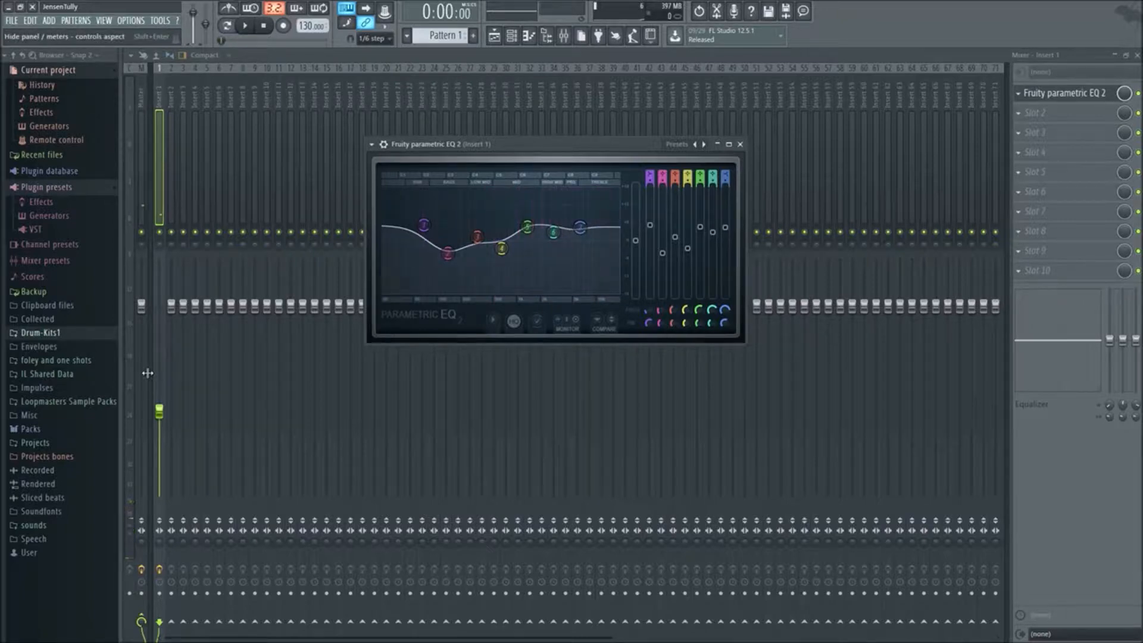
{"action": "mouse_move", "coordinate": [525, 150]}
{"action": "left_mouse_down"}
{"action": "mouse_move", "coordinate": [590, 184]}
{"action": "mouse_move", "coordinate": [521, 167]}
{"action": "left_mouse_up"}
{"action": "key", "text": "space"}
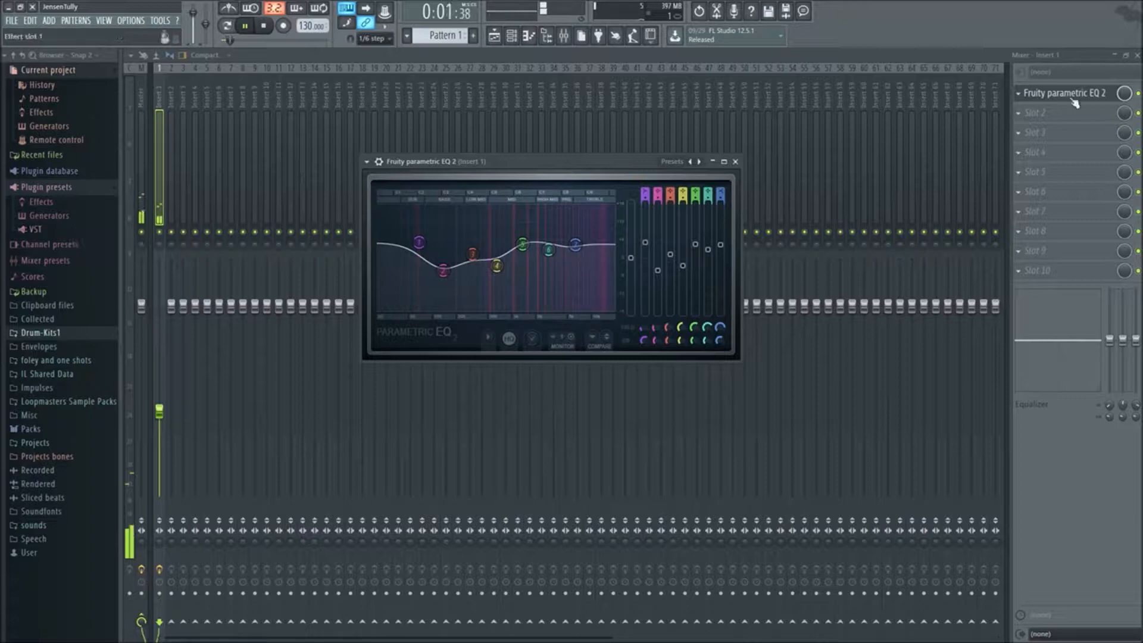
{"action": "key", "text": "space"}
{"action": "right_click", "coordinate": [699, 162]}
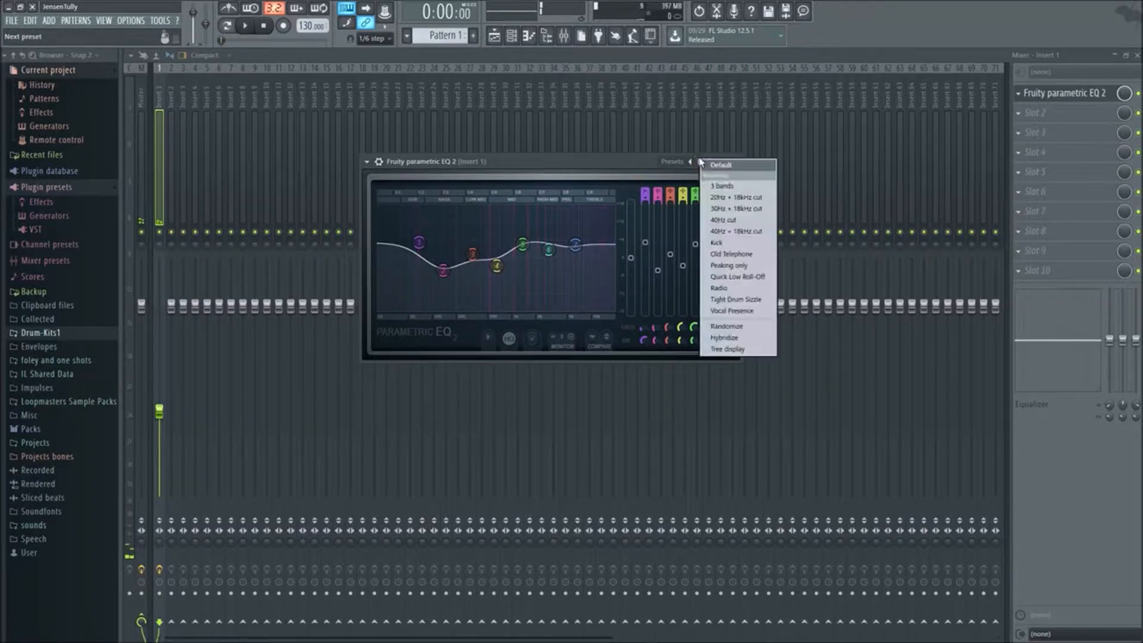
{"action": "left_click", "coordinate": [732, 169]}
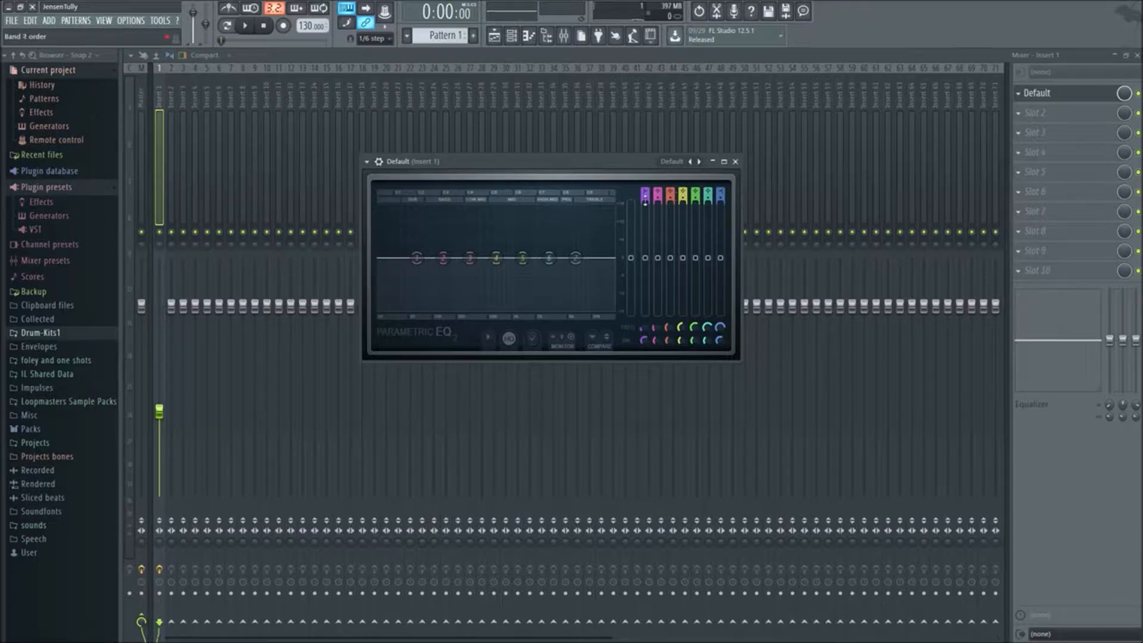
Boost bands 1 and 2 and shift them together into the mid range, and reload the Default preset
{"action": "left_click_drag", "start_coordinate": [416, 257], "coordinate": [508, 242]}
{"action": "left_click_drag", "start_coordinate": [450, 267], "coordinate": [513, 249]}
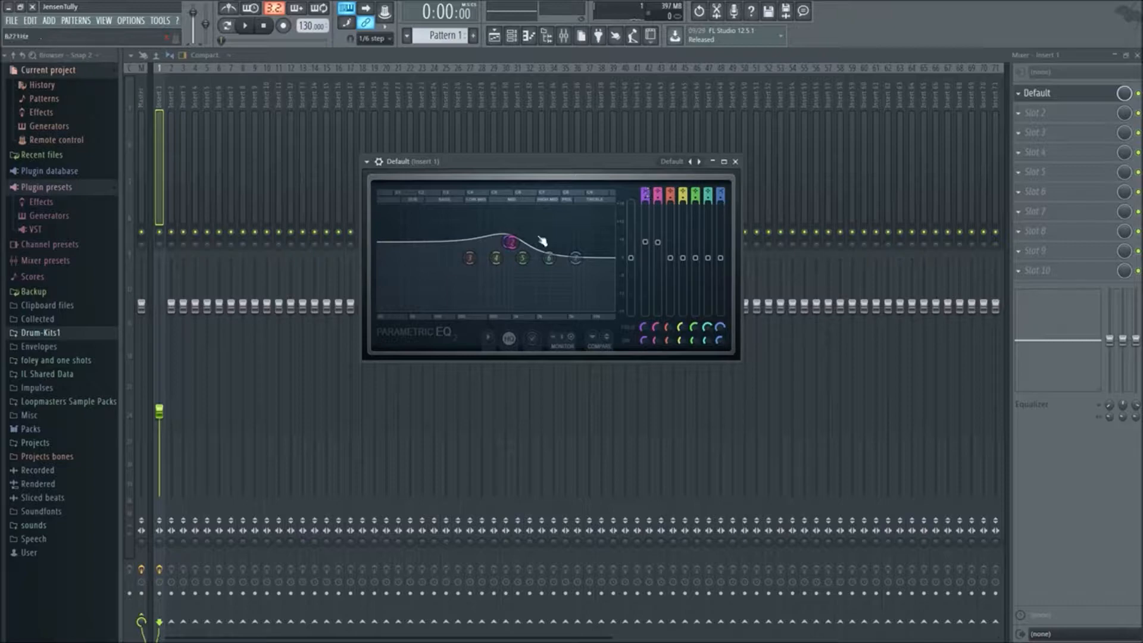
{"action": "left_click", "coordinate": [699, 161]}
{"action": "left_click", "coordinate": [716, 177]}
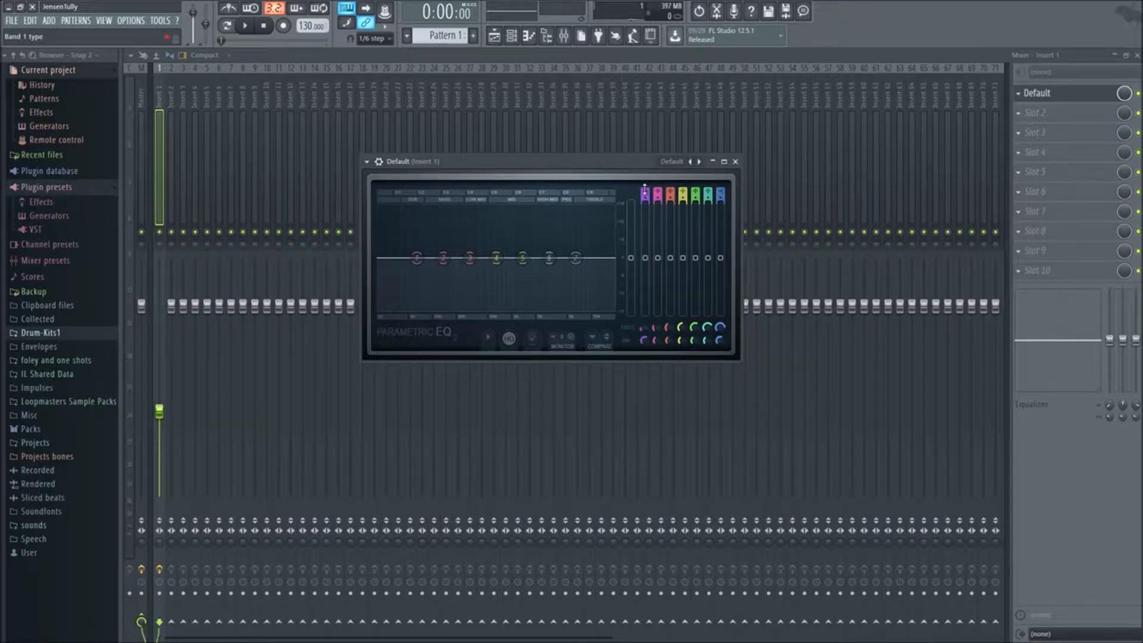
Cycle band 1 through the available filter types and set it to high pass
{"action": "scroll", "coordinate": [645, 190], "scroll_direction": "down", "scroll_amount": 1}
{"action": "scroll", "coordinate": [644, 189], "scroll_direction": "down", "scroll_amount": 2}
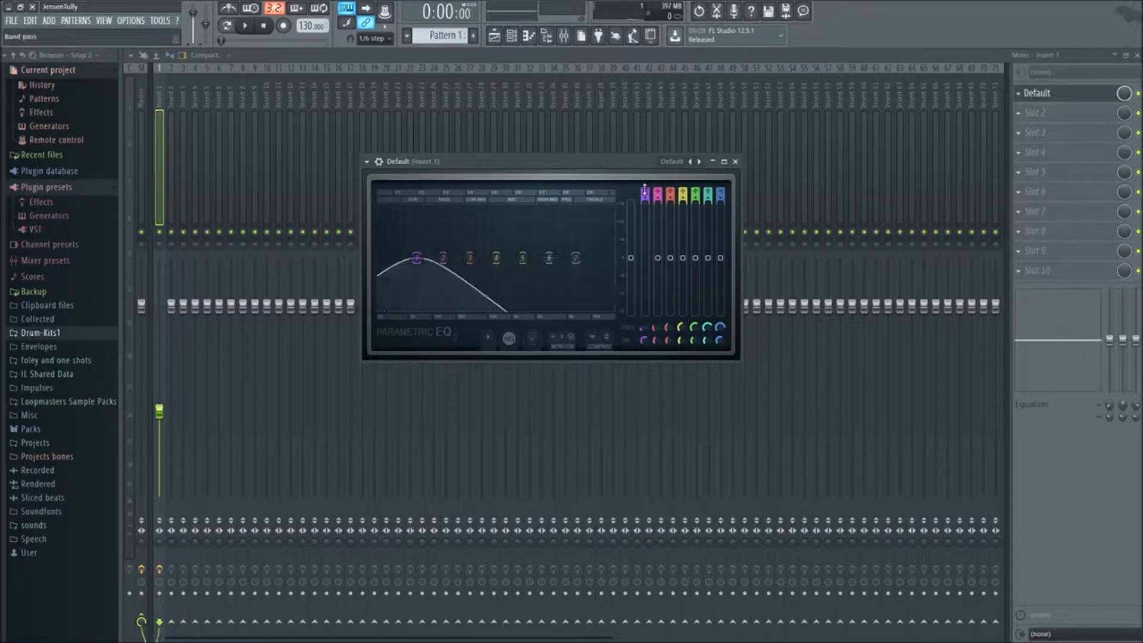
{"action": "scroll", "coordinate": [644, 189], "scroll_direction": "down", "scroll_amount": 1}
{"action": "scroll", "coordinate": [645, 190], "scroll_direction": "up", "scroll_amount": 1}
{"action": "scroll", "coordinate": [645, 190], "scroll_direction": "up", "scroll_amount": 1}
{"action": "scroll", "coordinate": [644, 189], "scroll_direction": "down", "scroll_amount": 1}
{"action": "scroll", "coordinate": [645, 189], "scroll_direction": "up", "scroll_amount": 1}
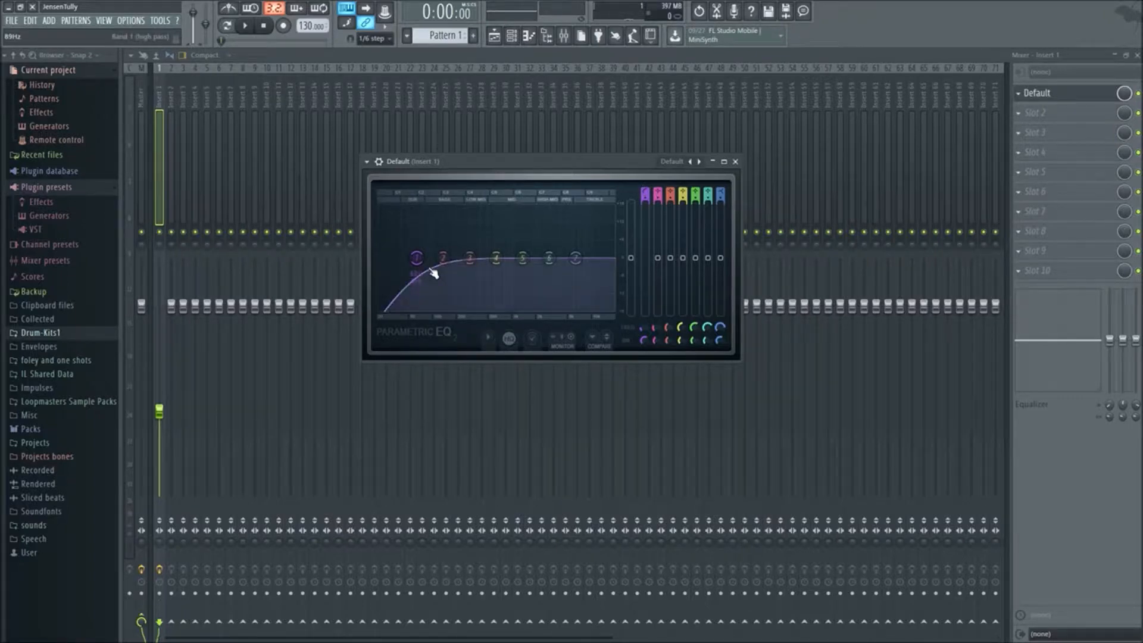
Start playback and sweep band 1's high-pass cutoff up into the treble range and back down to 20 Hz
{"action": "left_click_drag", "start_coordinate": [419, 265], "coordinate": [485, 261]}
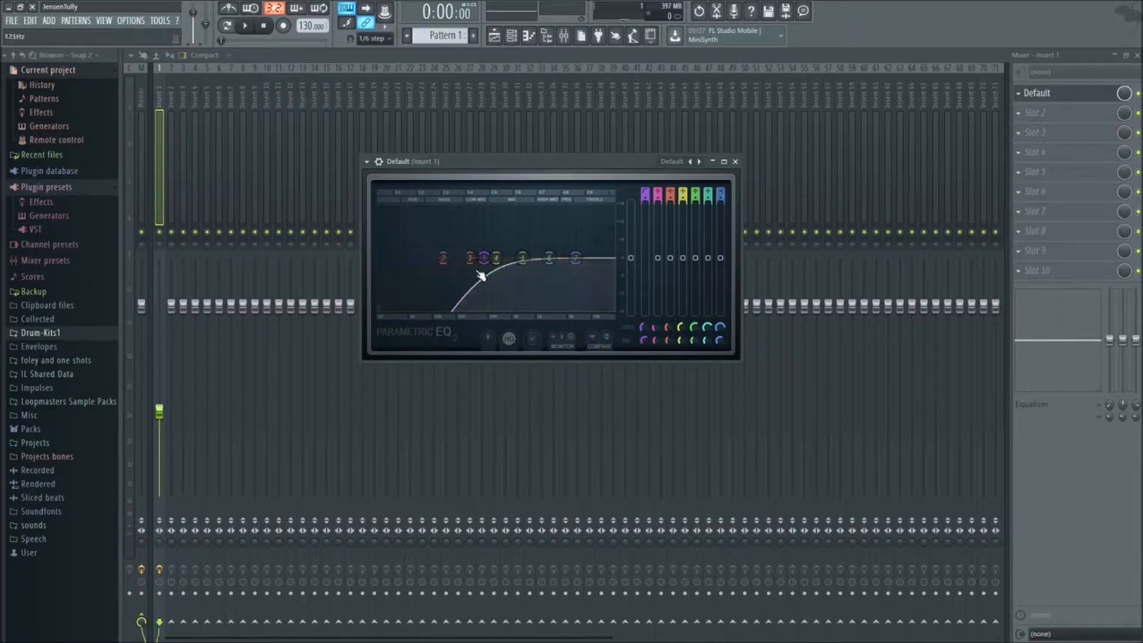
{"action": "key", "text": "space"}
{"action": "left_click_drag", "start_coordinate": [484, 257], "coordinate": [595, 260]}
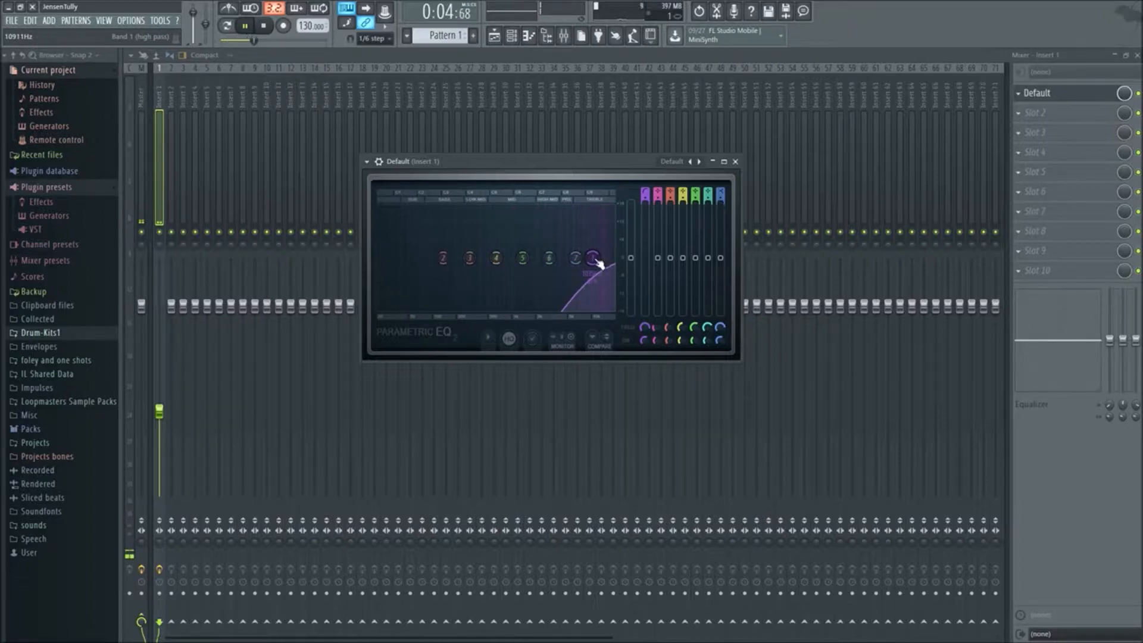
{"action": "left_click_drag", "start_coordinate": [592, 257], "coordinate": [593, 257]}
{"action": "left_click_drag", "start_coordinate": [600, 260], "coordinate": [379, 257]}
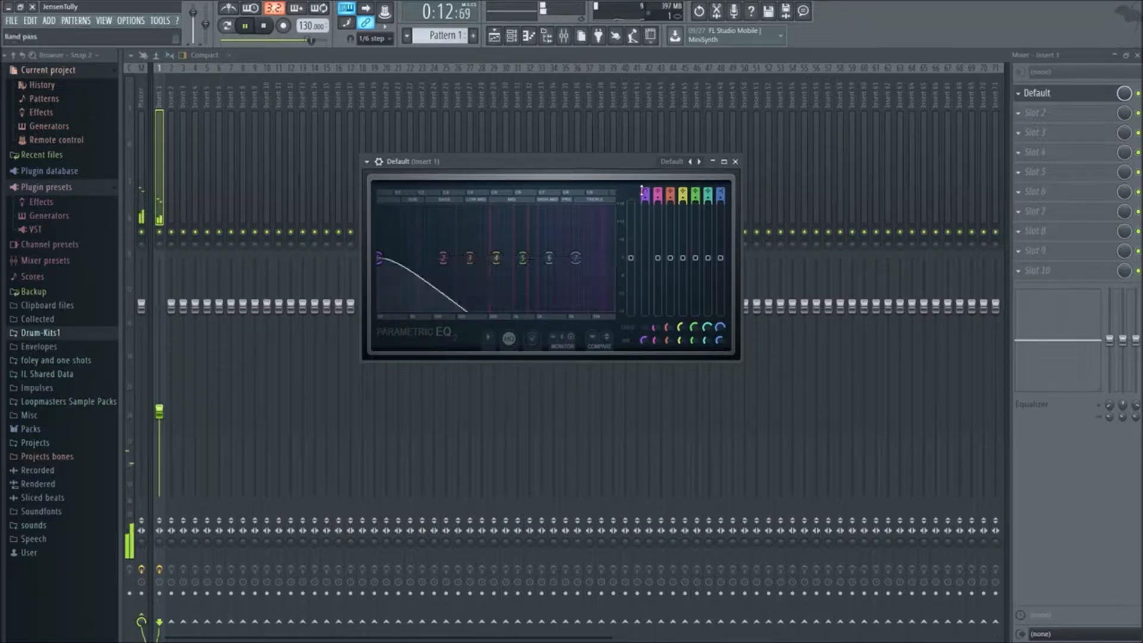
Change band 1's filter type to peaking, level its gain at 0 dB, and restart playback
{"action": "scroll", "coordinate": [642, 191], "scroll_direction": "up", "scroll_amount": 2}
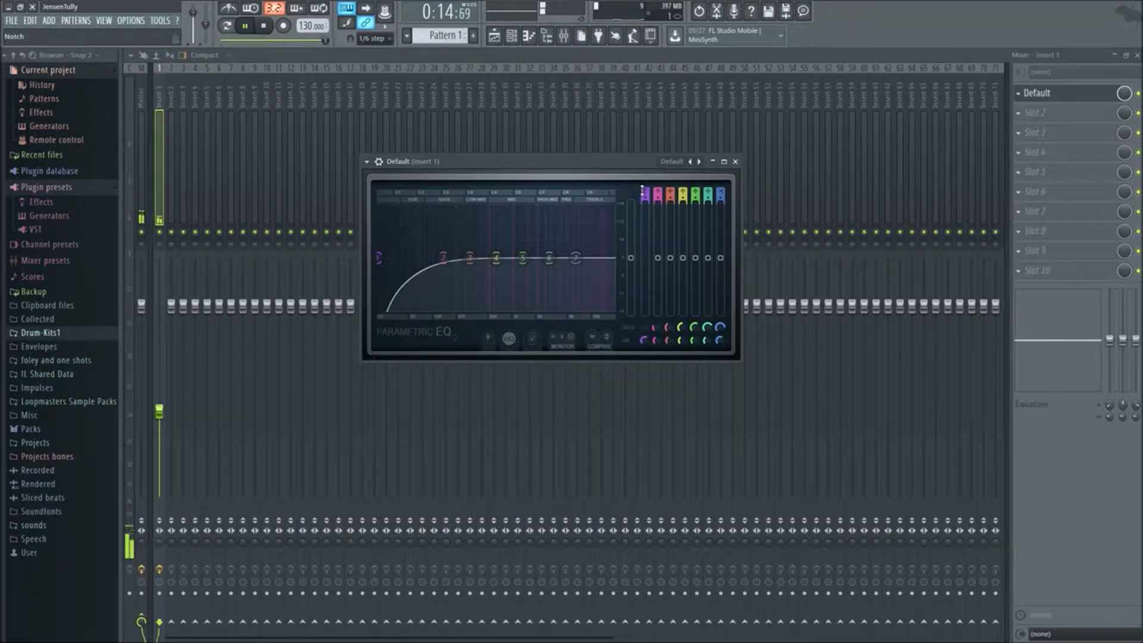
{"action": "scroll", "coordinate": [642, 191], "scroll_direction": "up", "scroll_amount": 1}
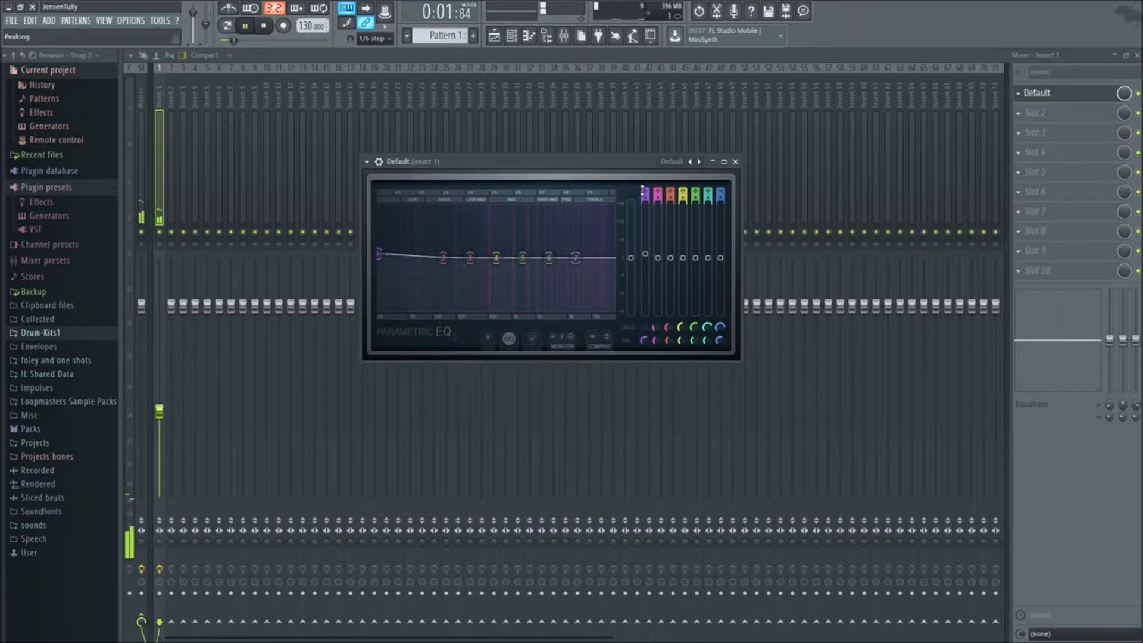
{"action": "left_click_drag", "start_coordinate": [381, 255], "coordinate": [380, 257]}
{"action": "key", "text": "space"}
{"action": "key", "text": "space"}
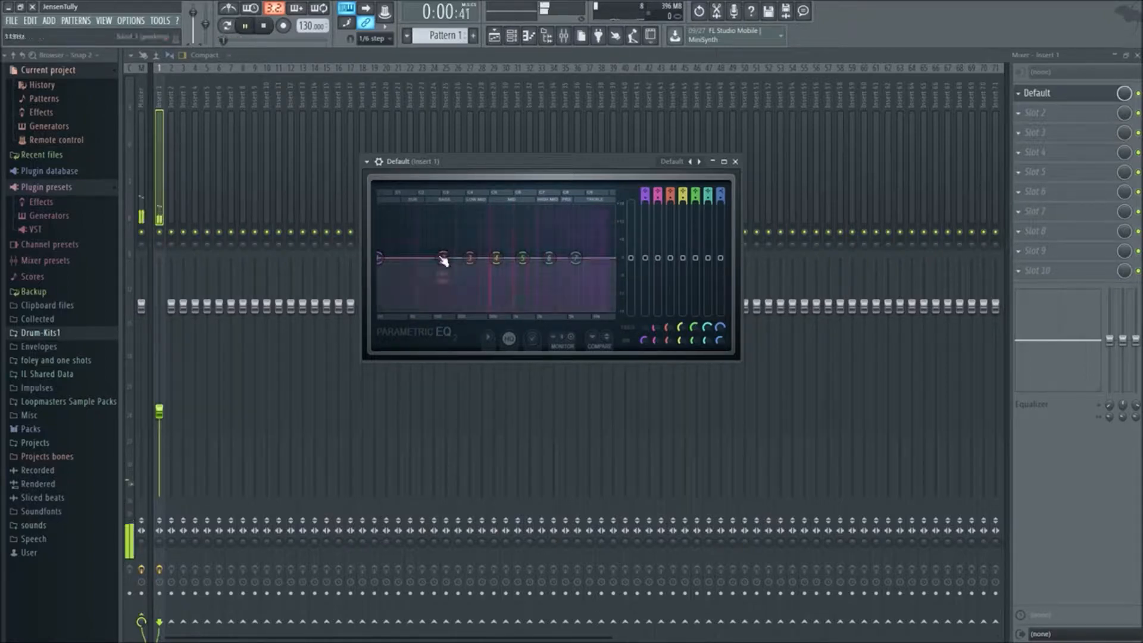
Cut bands 1, 2 and 3 to about -18 dB and band 4 to about -13.6 dB to remove the low end
{"action": "left_click_drag", "start_coordinate": [379, 258], "coordinate": [379, 308]}
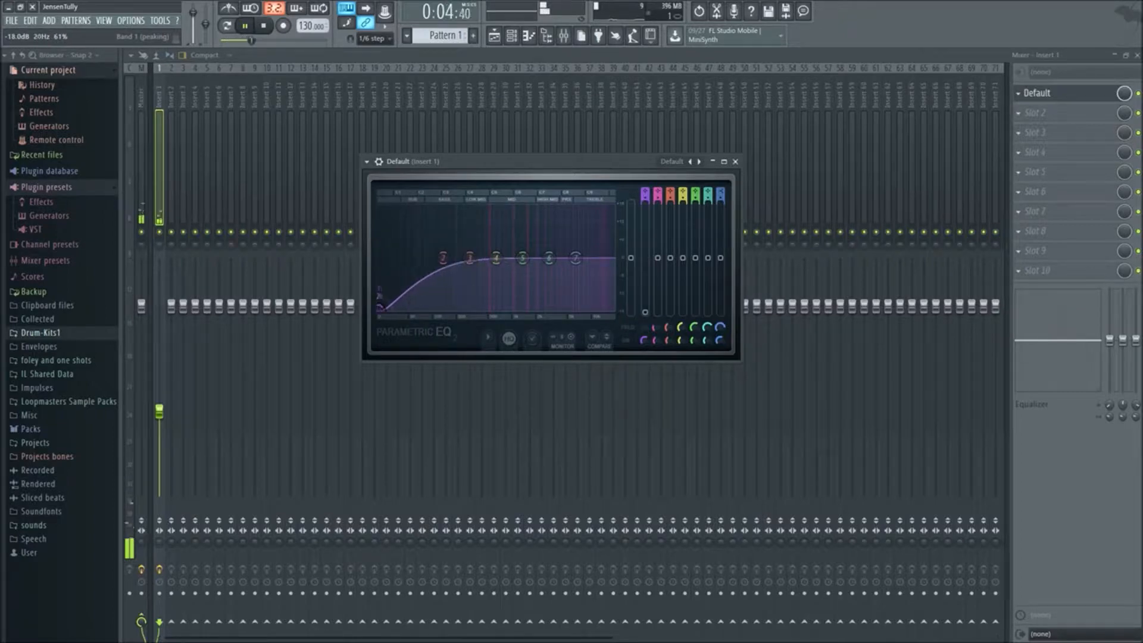
{"action": "left_click_drag", "start_coordinate": [443, 257], "coordinate": [458, 309]}
{"action": "left_click_drag", "start_coordinate": [505, 263], "coordinate": [493, 296]}
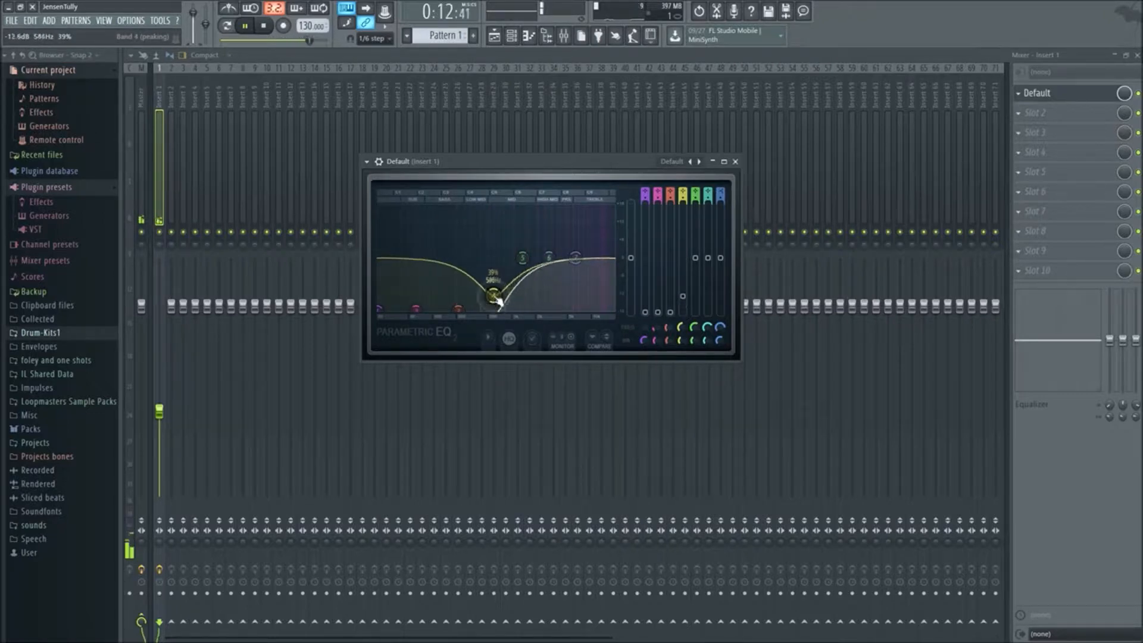
Reload the EQ's Default preset and stop playback
{"action": "right_click", "coordinate": [695, 161]}
{"action": "left_click", "coordinate": [709, 167]}
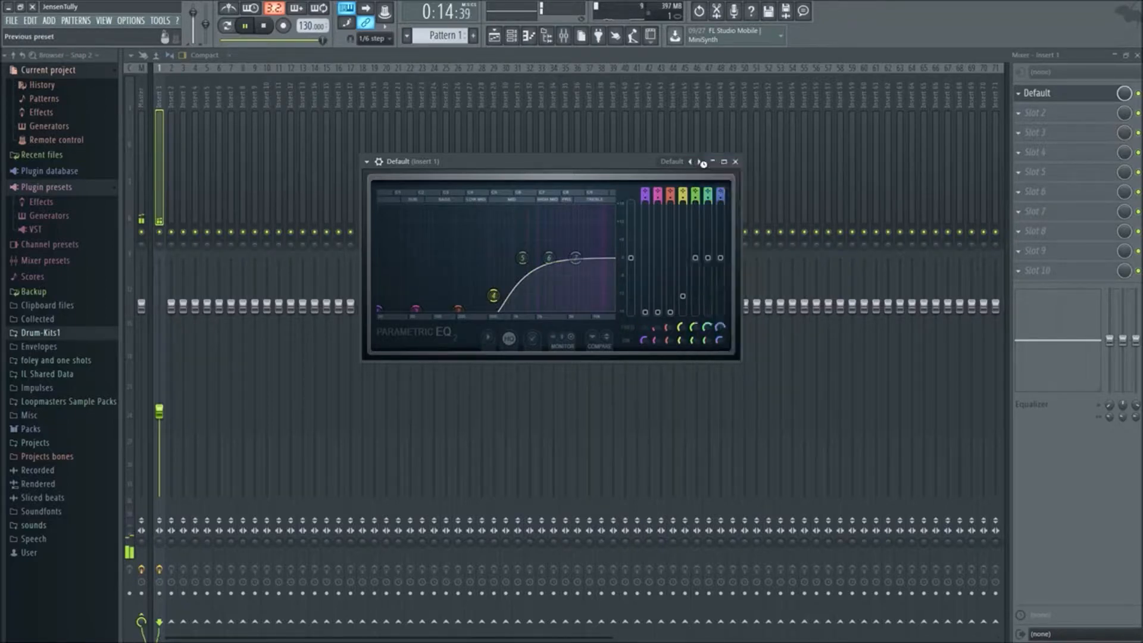
{"action": "key", "text": "space"}
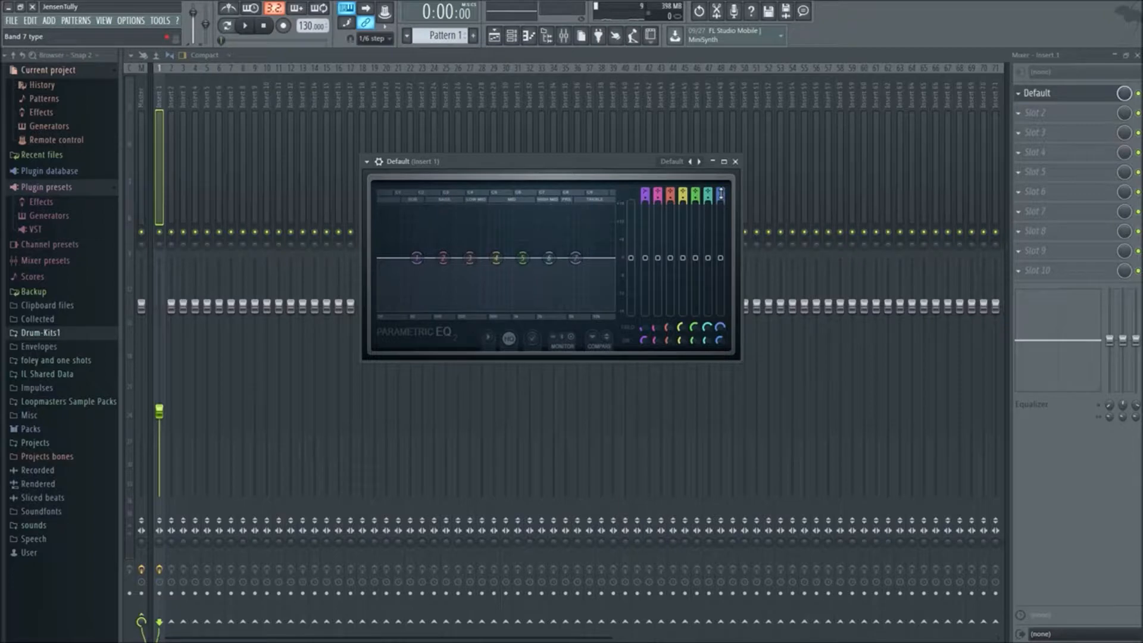
Cycle through band 7's filter types and set it to low pass
{"action": "scroll", "coordinate": [720, 193], "scroll_direction": "down", "scroll_amount": 3}
{"action": "scroll", "coordinate": [720, 193], "scroll_direction": "up", "scroll_amount": 1}
{"action": "scroll", "coordinate": [721, 194], "scroll_direction": "down", "scroll_amount": 3}
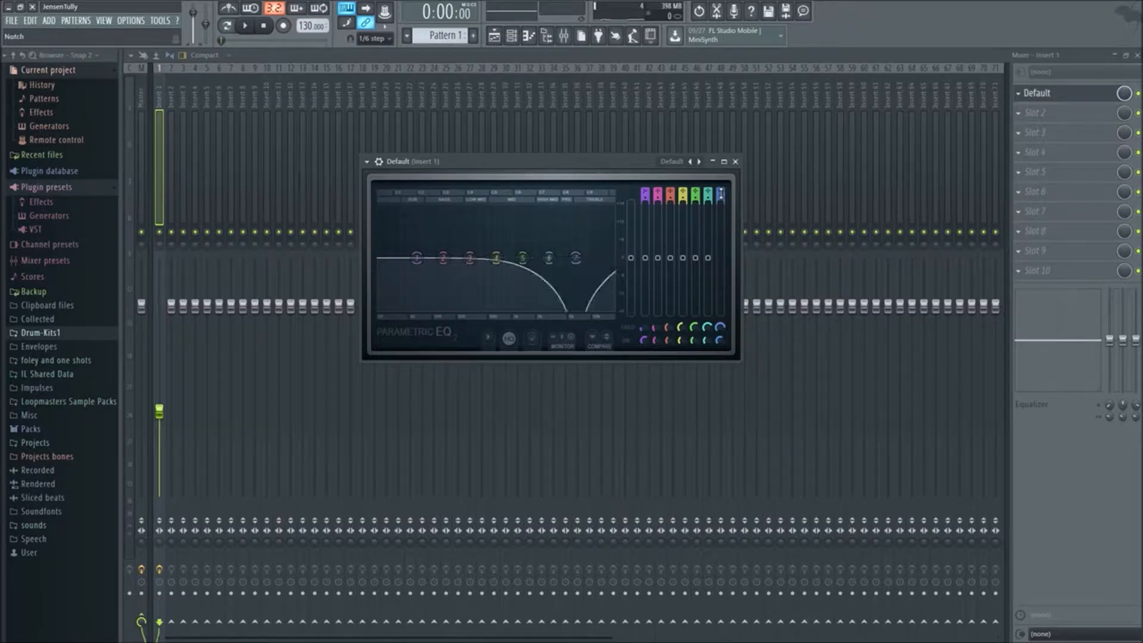
{"action": "scroll", "coordinate": [720, 193], "scroll_direction": "down", "scroll_amount": 1}
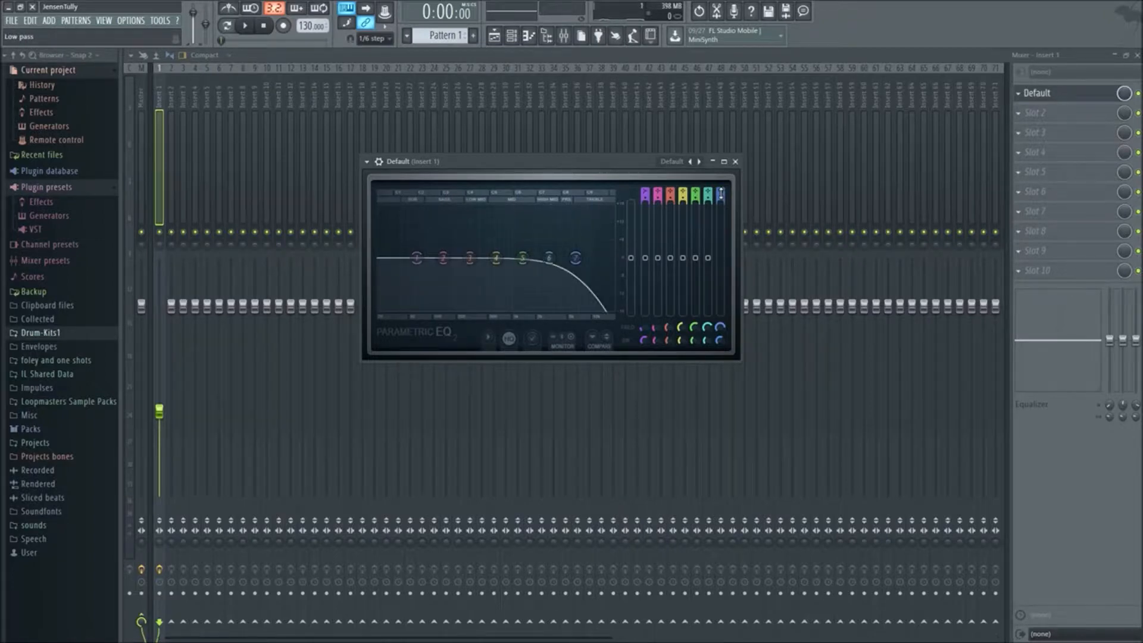
Play the pattern while sweeping band 7's low-pass cutoff down to about 137 Hz and back up into the treble
{"action": "left_click_drag", "start_coordinate": [575, 257], "coordinate": [457, 262]}
{"action": "key", "text": "space"}
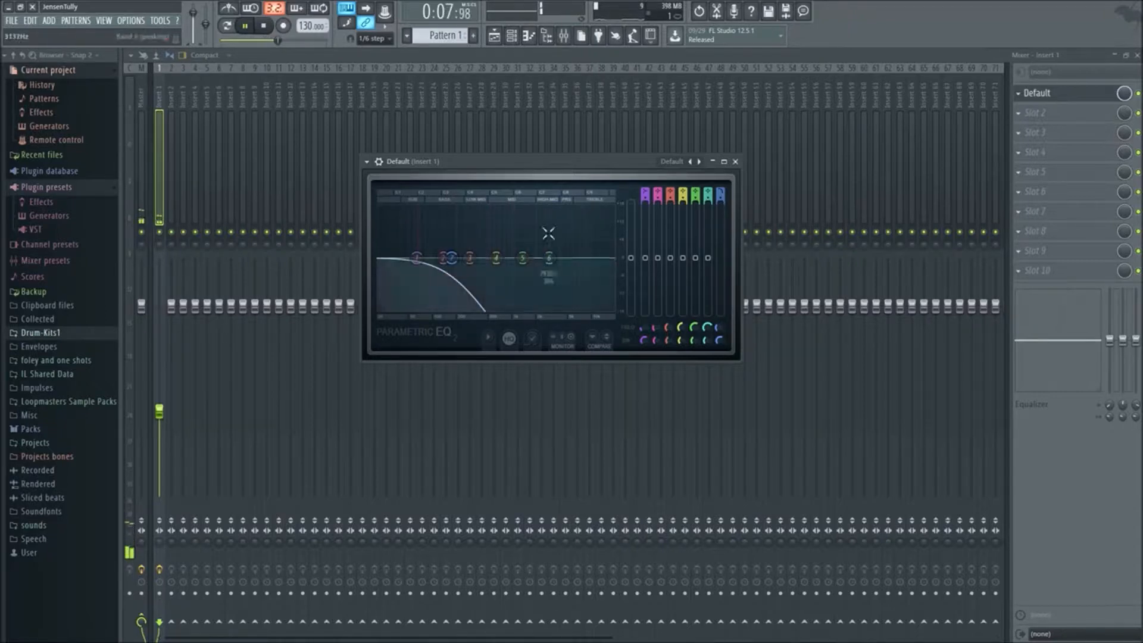
{"action": "left_click_drag", "start_coordinate": [452, 259], "coordinate": [454, 260]}
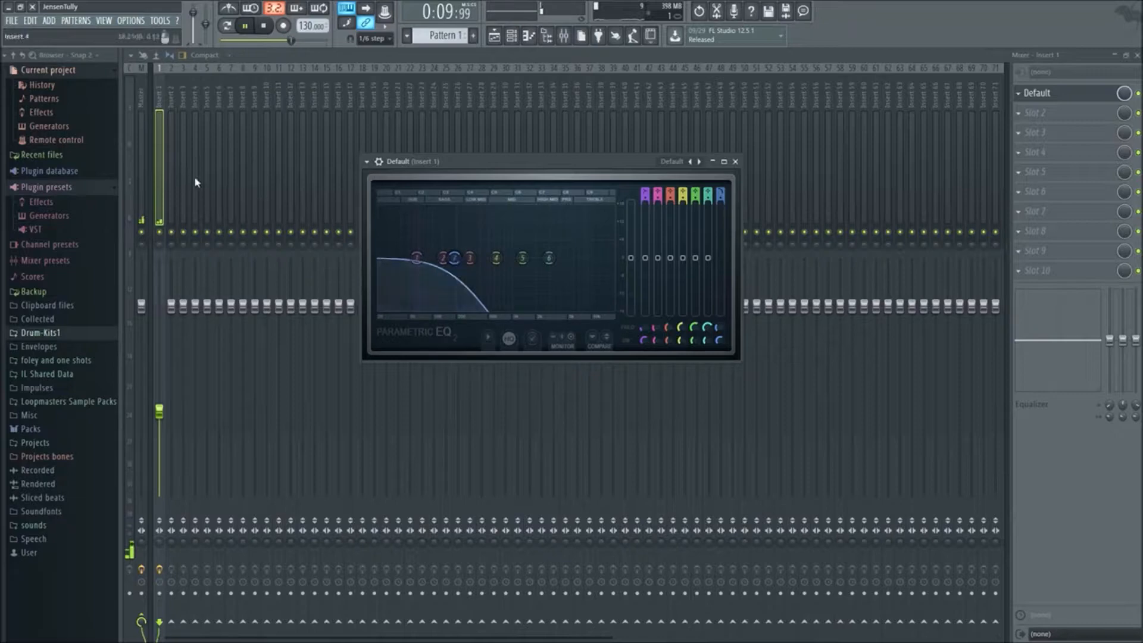
{"action": "mouse_move", "coordinate": [456, 271]}
{"action": "left_mouse_down"}
{"action": "mouse_move", "coordinate": [459, 262]}
{"action": "mouse_move", "coordinate": [386, 260]}
{"action": "mouse_move", "coordinate": [491, 258]}
{"action": "mouse_move", "coordinate": [379, 258]}
{"action": "mouse_move", "coordinate": [612, 258]}
{"action": "mouse_move", "coordinate": [443, 258]}
{"action": "left_mouse_up"}
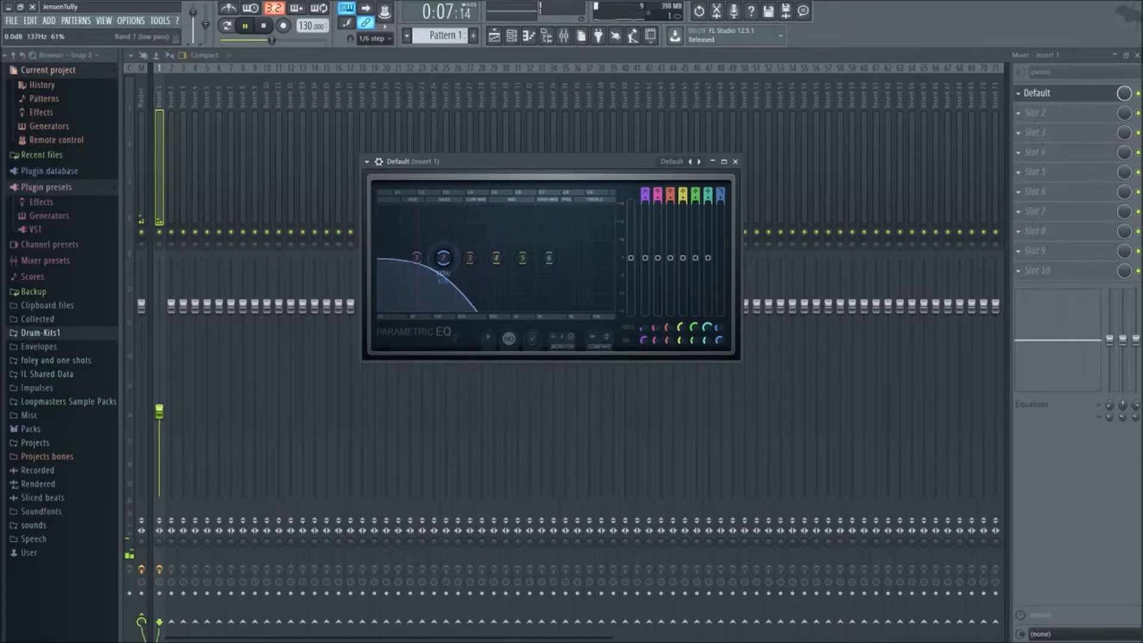
{"action": "left_click_drag", "start_coordinate": [443, 258], "coordinate": [513, 258]}
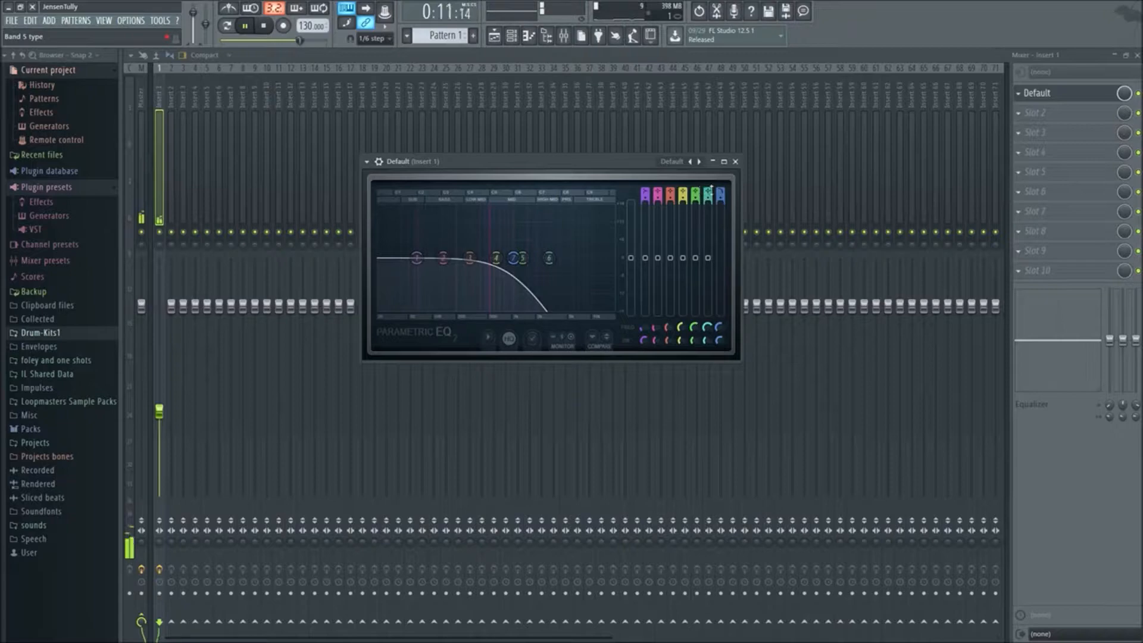
{"action": "left_click_drag", "start_coordinate": [513, 258], "coordinate": [596, 257]}
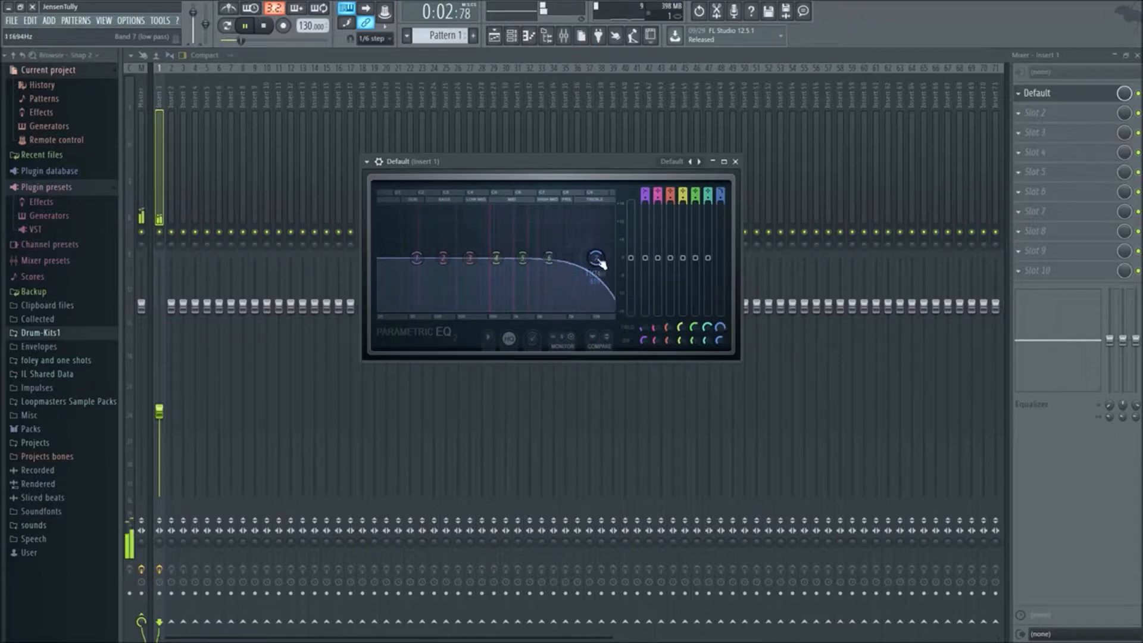
Disable band 7 and boost band 4 to about 10 dB at about 526 Hz with a wide bandwidth
{"action": "left_click", "coordinate": [721, 192]}
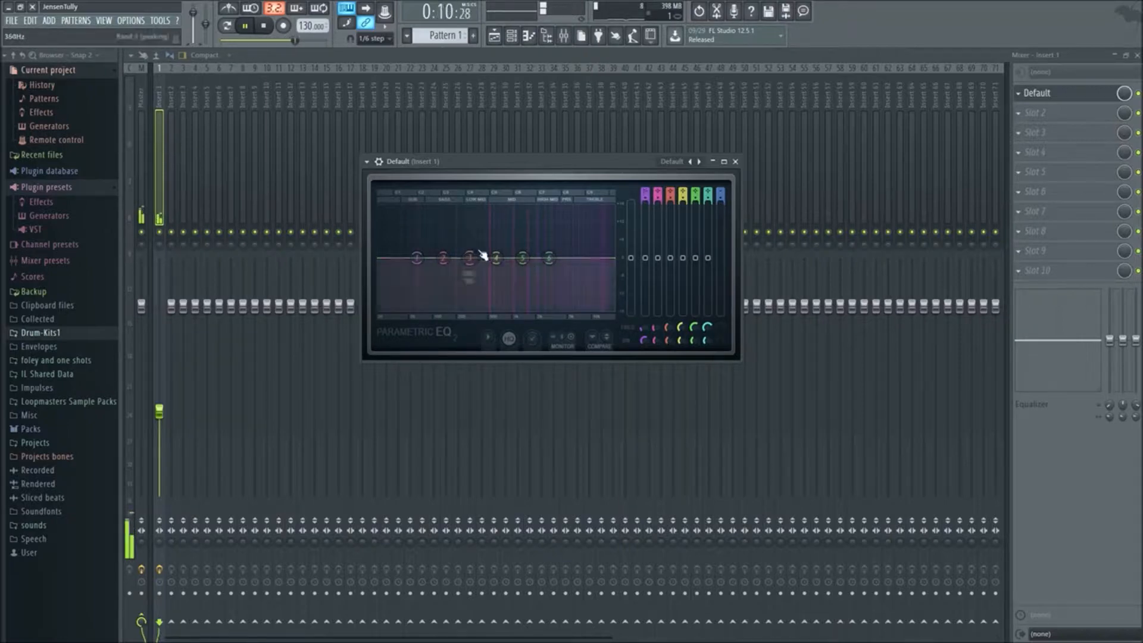
{"action": "left_click_drag", "start_coordinate": [496, 257], "coordinate": [496, 234]}
{"action": "scroll", "coordinate": [497, 233], "scroll_direction": "down", "scroll_amount": 4}
{"action": "scroll", "coordinate": [496, 234], "scroll_direction": "up", "scroll_amount": 10}
{"action": "left_click_drag", "start_coordinate": [493, 229], "coordinate": [492, 228]}
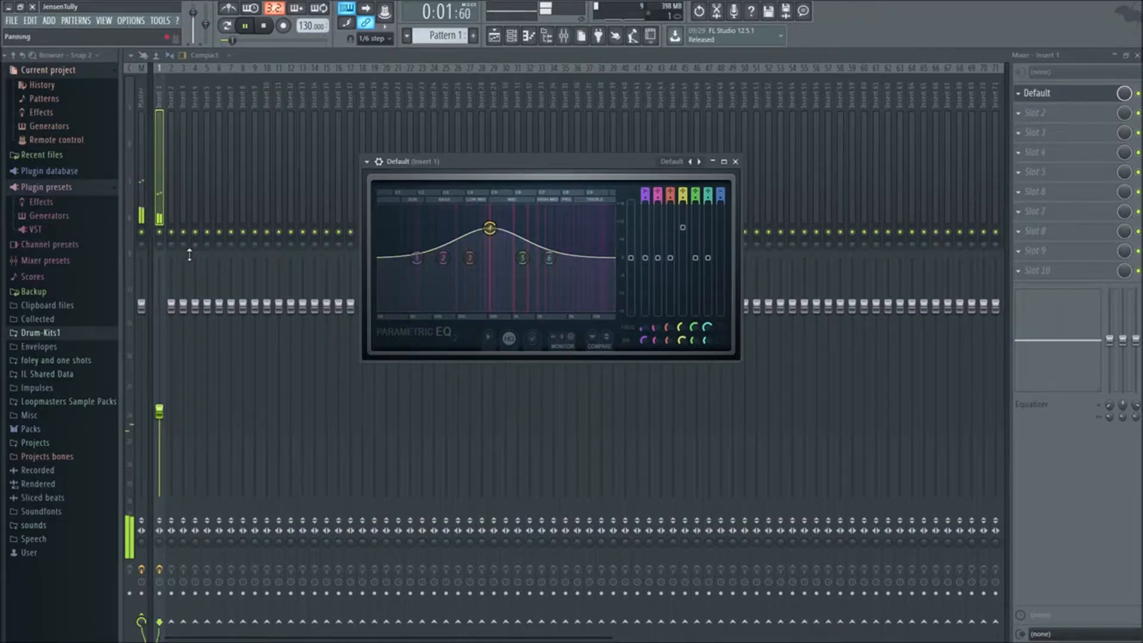
Lower the Insert 1 fader slightly and bring its EQ back into view
{"action": "left_click", "coordinate": [154, 422]}
{"action": "left_click_drag", "start_coordinate": [134, 421], "coordinate": [134, 449]}
{"action": "left_click", "coordinate": [1059, 96]}
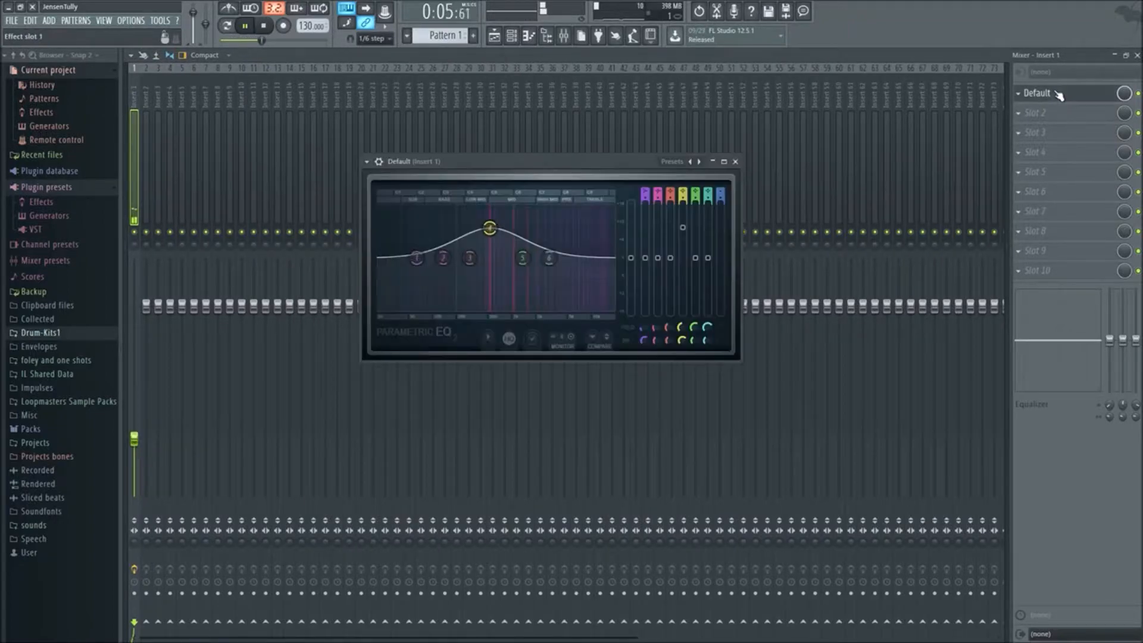
Vary band 4's bandwidth between wide and narrow, ending on a narrow peak
{"action": "scroll", "coordinate": [494, 233], "scroll_direction": "down", "scroll_amount": 8}
{"action": "scroll", "coordinate": [494, 232], "scroll_direction": "down", "scroll_amount": 5}
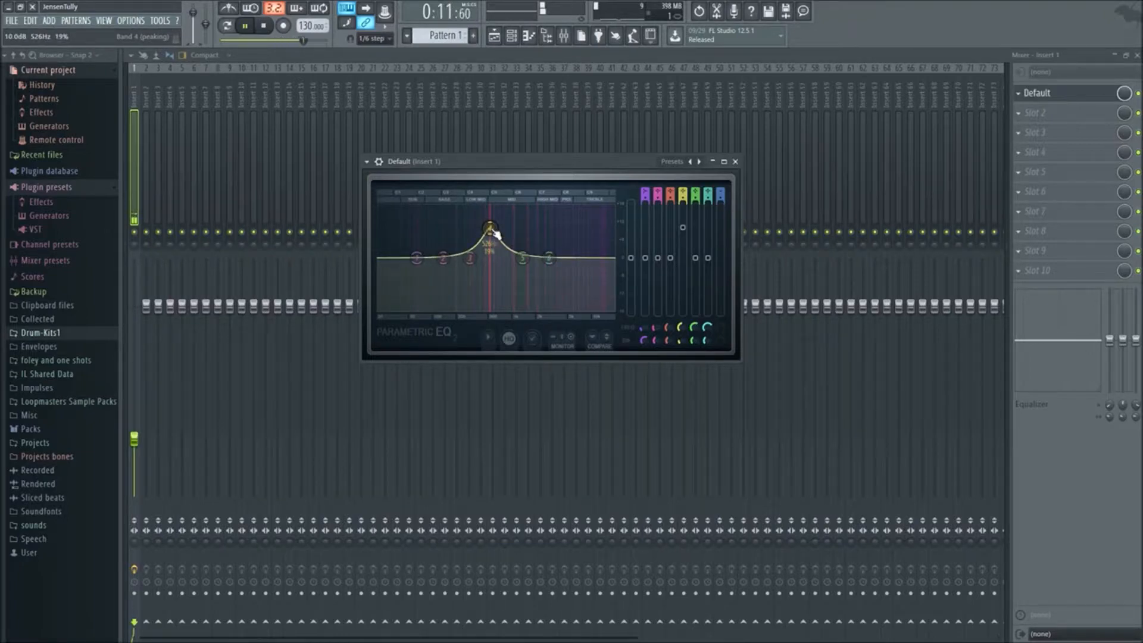
{"action": "scroll", "coordinate": [495, 232], "scroll_direction": "up", "scroll_amount": 10}
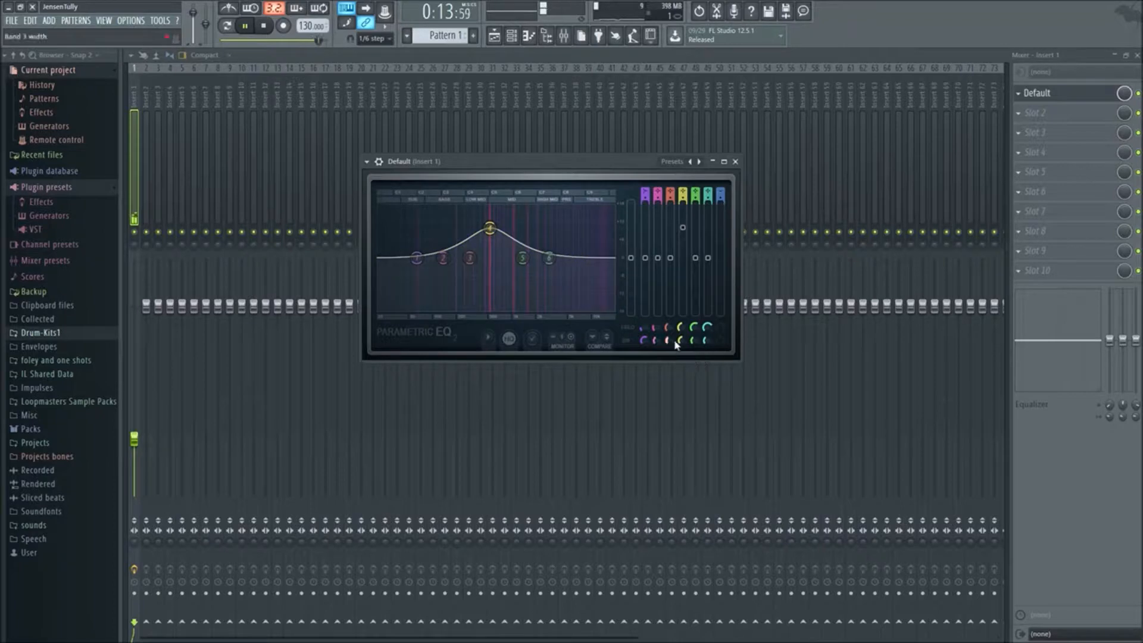
{"action": "scroll", "coordinate": [680, 343], "scroll_direction": "down", "scroll_amount": 9}
{"action": "scroll", "coordinate": [681, 343], "scroll_direction": "up", "scroll_amount": 7}
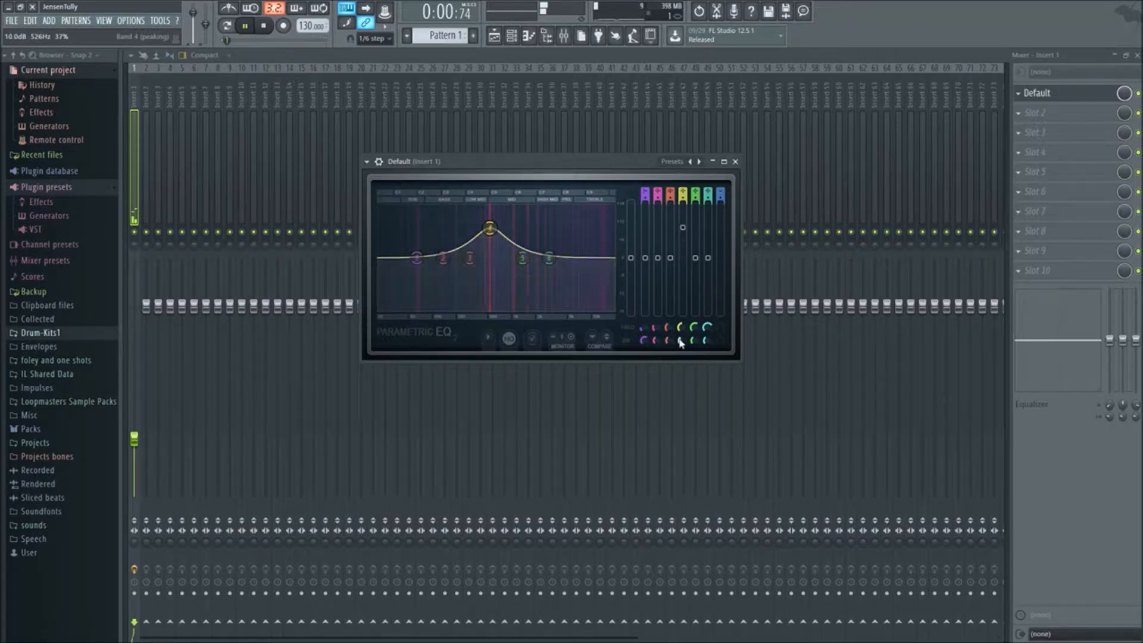
{"action": "scroll", "coordinate": [492, 235], "scroll_direction": "down", "scroll_amount": 9}
Raise the narrow band 4 boost to about 13.7 dB and sweep it up to about 4064 Hz with 10% width
{"action": "left_click_drag", "start_coordinate": [490, 225], "coordinate": [490, 210]}
{"action": "mouse_move", "coordinate": [563, 207]}
{"action": "left_mouse_down"}
{"action": "mouse_move", "coordinate": [434, 207]}
{"action": "mouse_move", "coordinate": [595, 208]}
{"action": "mouse_move", "coordinate": [565, 222]}
{"action": "left_mouse_up"}
{"action": "scroll", "coordinate": [565, 222], "scroll_direction": "up", "scroll_amount": 3}
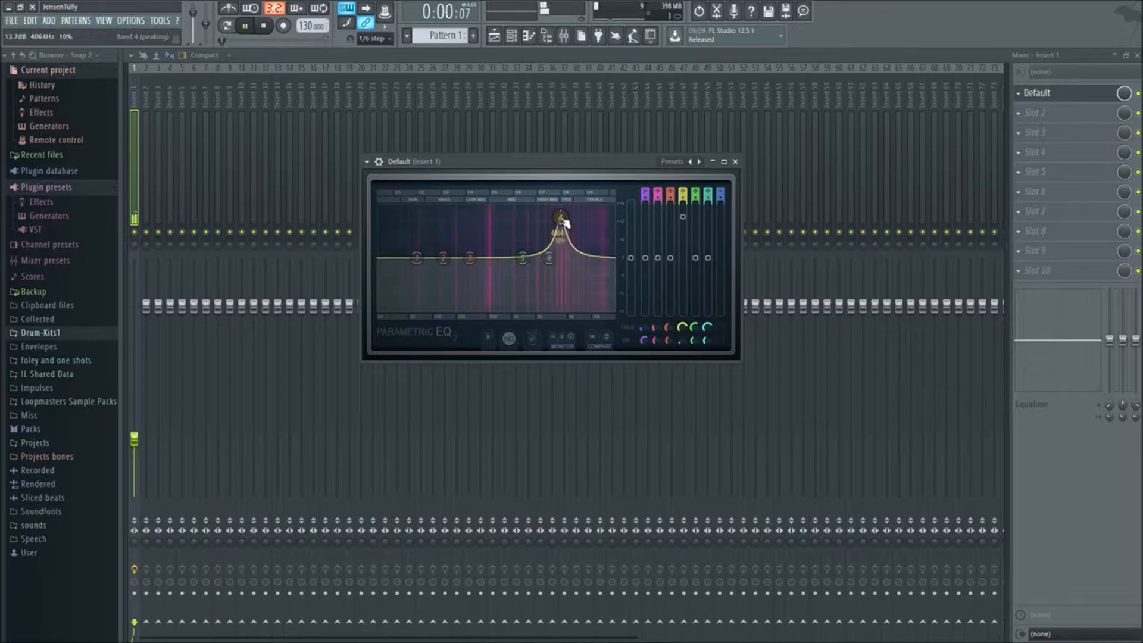
Sweep the narrow band 4 from an 18 dB boost at about 661 Hz into a full low-frequency cut, and reset the band
{"action": "left_click_drag", "start_coordinate": [564, 222], "coordinate": [502, 209]}
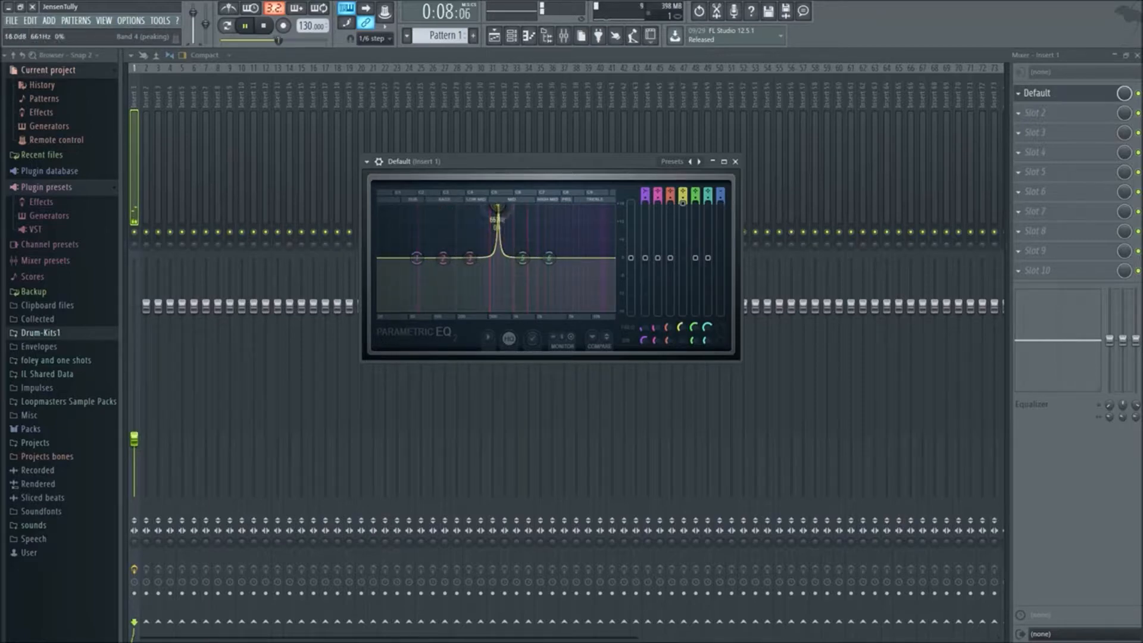
{"action": "scroll", "coordinate": [500, 213], "scroll_direction": "up", "scroll_amount": 2}
{"action": "left_click_drag", "start_coordinate": [502, 212], "coordinate": [428, 280]}
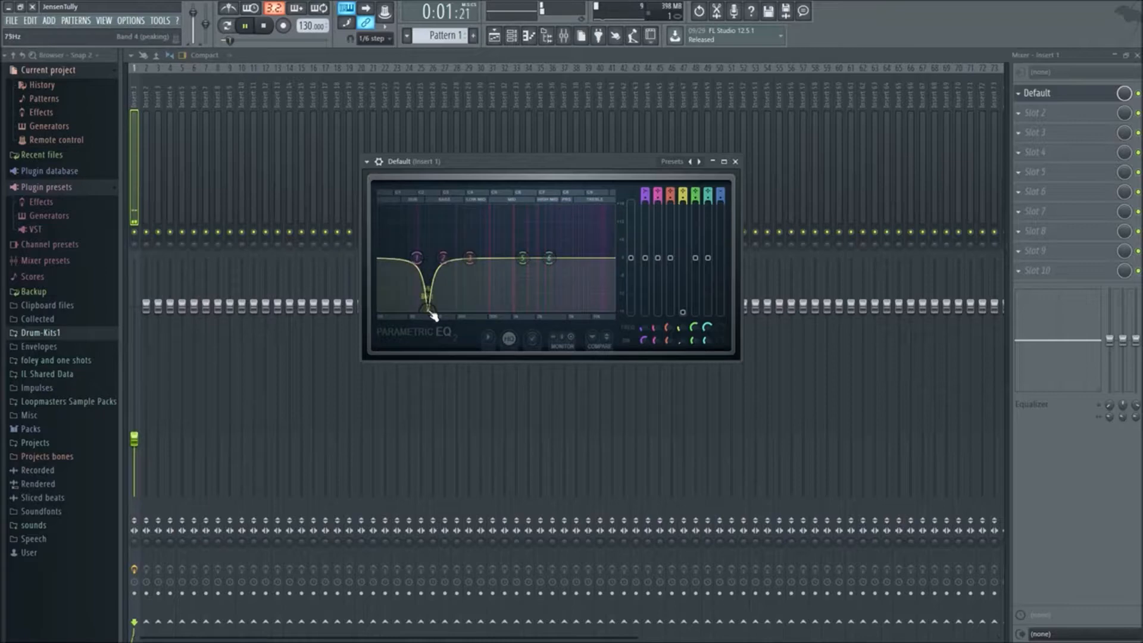
{"action": "right_click", "coordinate": [429, 311]}
{"action": "left_click", "coordinate": [441, 328]}
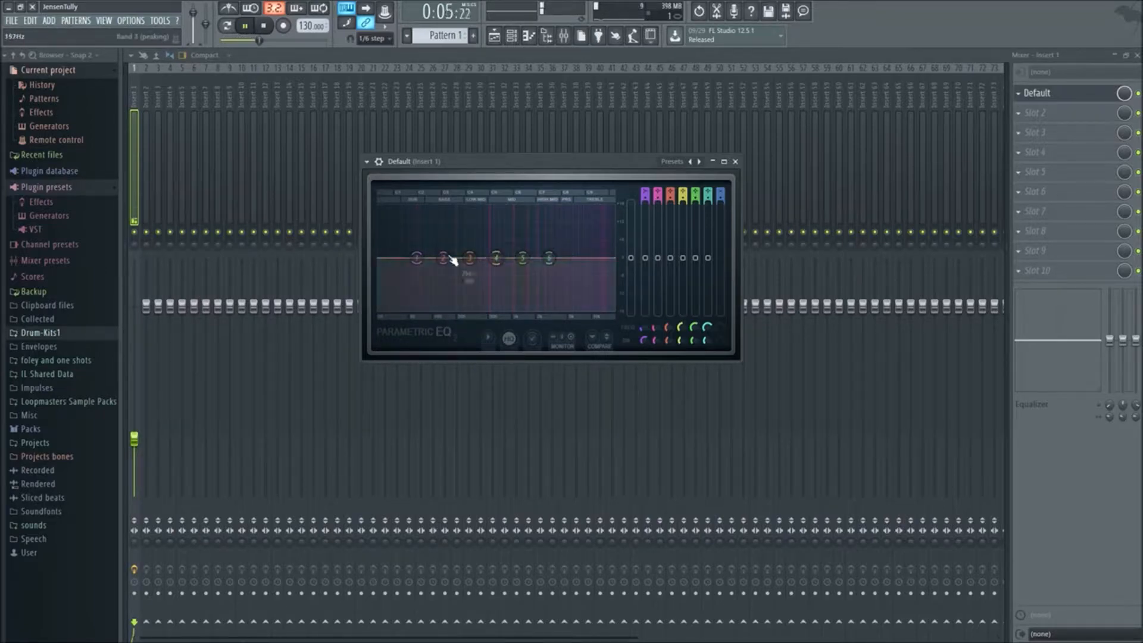
Try a full low-shelf cut on band 1 and a slight adjustment of band 6, and reset bands 1, 6 and 4
{"action": "left_click_drag", "start_coordinate": [420, 260], "coordinate": [439, 309]}
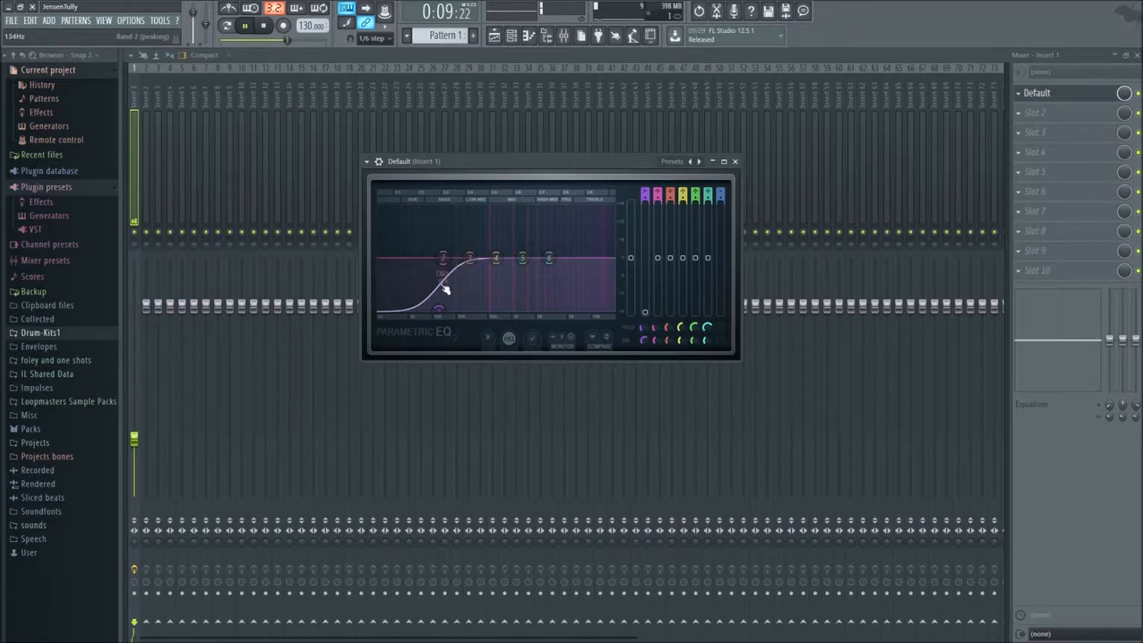
{"action": "mouse_move", "coordinate": [549, 258]}
{"action": "left_mouse_down"}
{"action": "mouse_move", "coordinate": [550, 292]}
{"action": "mouse_move", "coordinate": [594, 307]}
{"action": "mouse_move", "coordinate": [561, 306]}
{"action": "mouse_move", "coordinate": [543, 266]}
{"action": "left_mouse_up"}
{"action": "right_click", "coordinate": [542, 268]}
{"action": "left_click", "coordinate": [560, 285]}
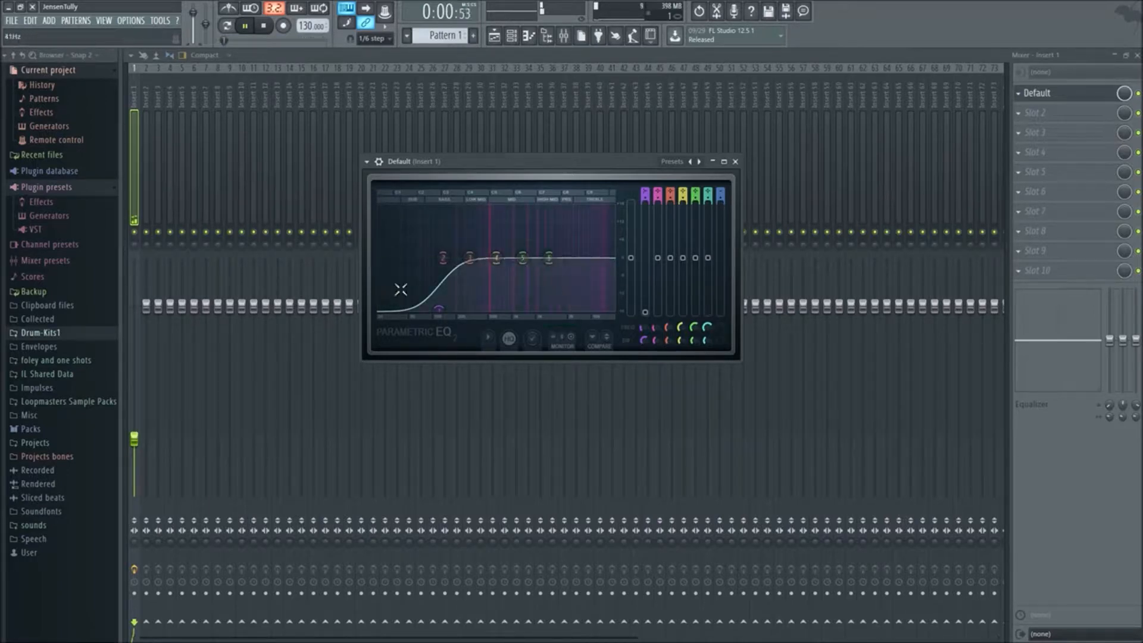
{"action": "right_click", "coordinate": [439, 311]}
{"action": "left_click", "coordinate": [456, 327]}
{"action": "right_click", "coordinate": [496, 257]}
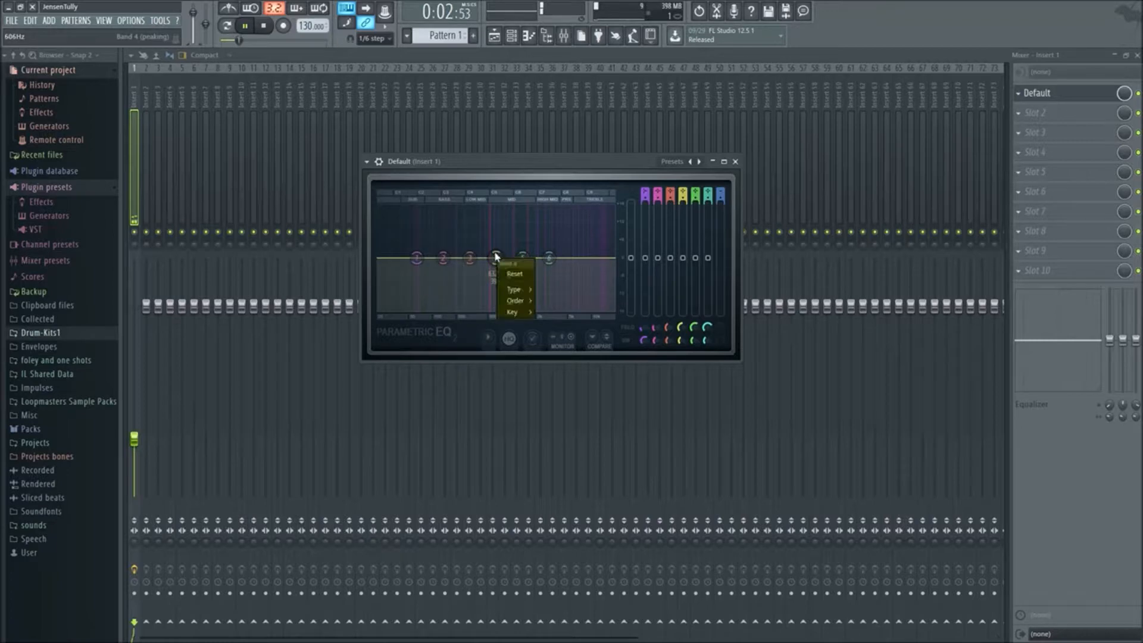
{"action": "left_click", "coordinate": [514, 274]}
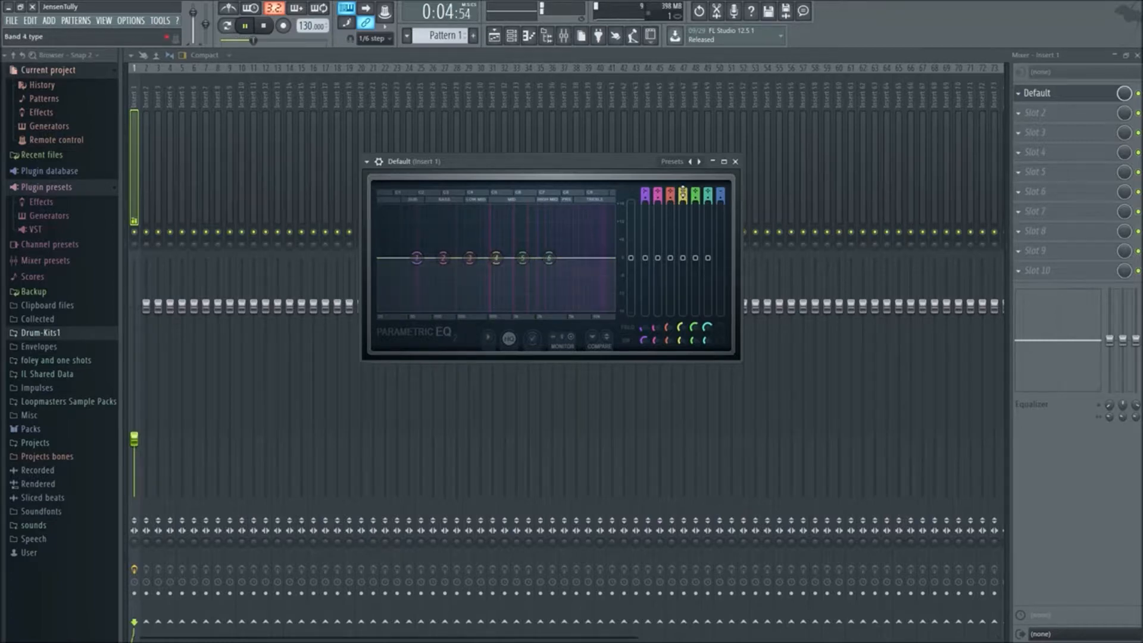
Cycle band 4 through its filter types, including high pass, notch, peaking and low pass, ending on band pass
{"action": "scroll", "coordinate": [683, 193], "scroll_direction": "down", "scroll_amount": 2}
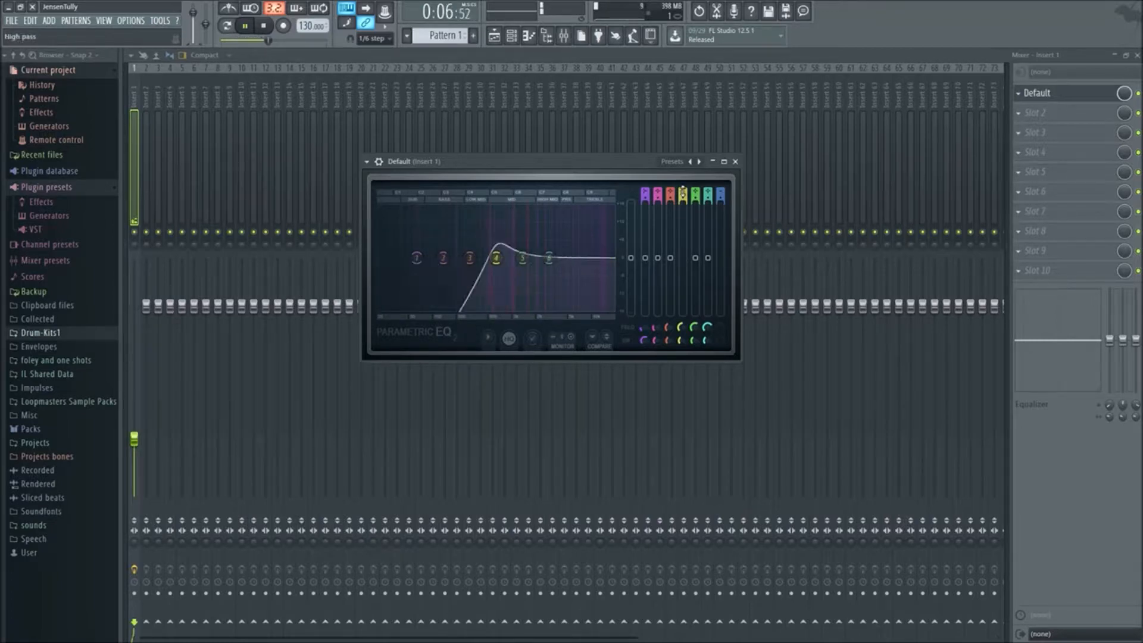
{"action": "scroll", "coordinate": [683, 193], "scroll_direction": "up", "scroll_amount": 1}
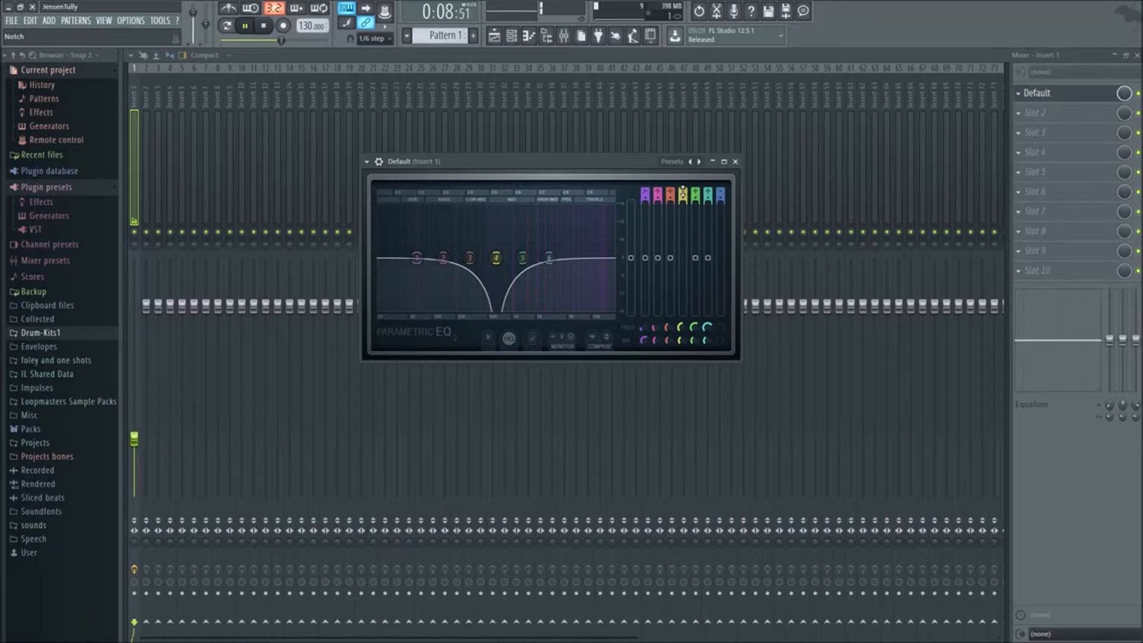
{"action": "scroll", "coordinate": [683, 193], "scroll_direction": "up", "scroll_amount": 1}
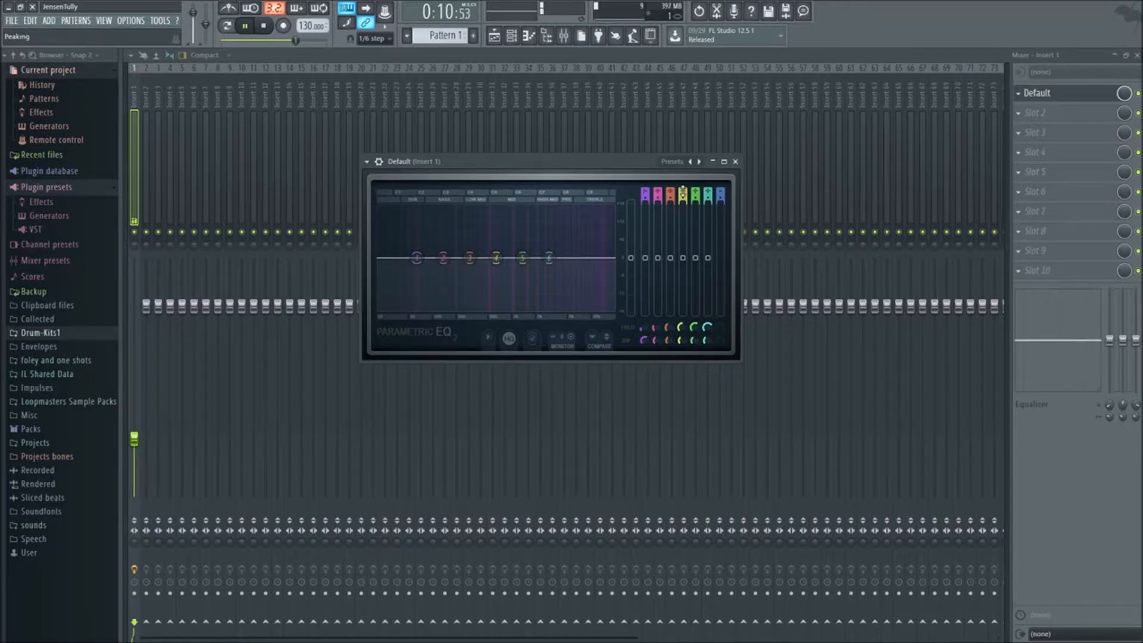
{"action": "scroll", "coordinate": [683, 193], "scroll_direction": "down", "scroll_amount": 5}
{"action": "scroll", "coordinate": [682, 193], "scroll_direction": "up", "scroll_amount": 1}
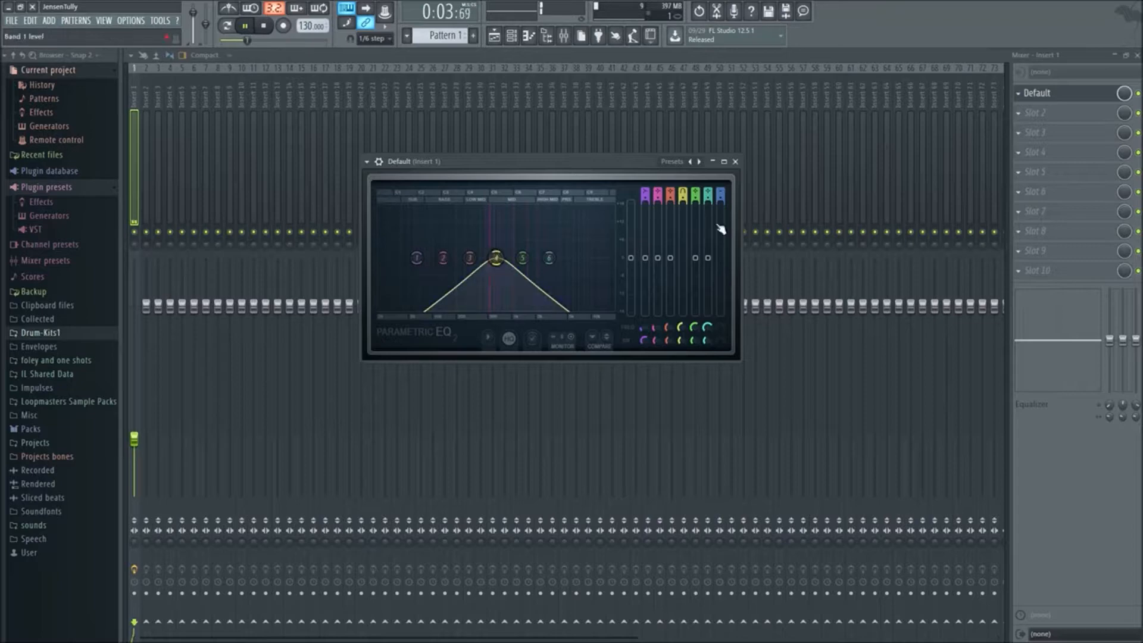
{"action": "scroll", "coordinate": [683, 193], "scroll_direction": "down", "scroll_amount": 1}
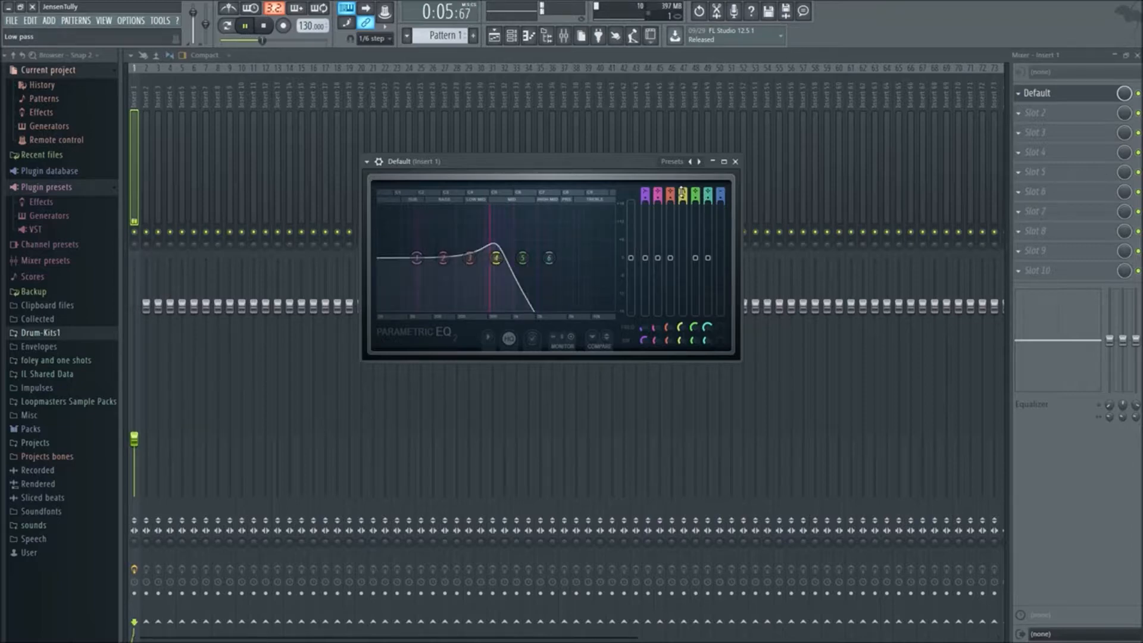
{"action": "scroll", "coordinate": [683, 194], "scroll_direction": "up", "scroll_amount": 1}
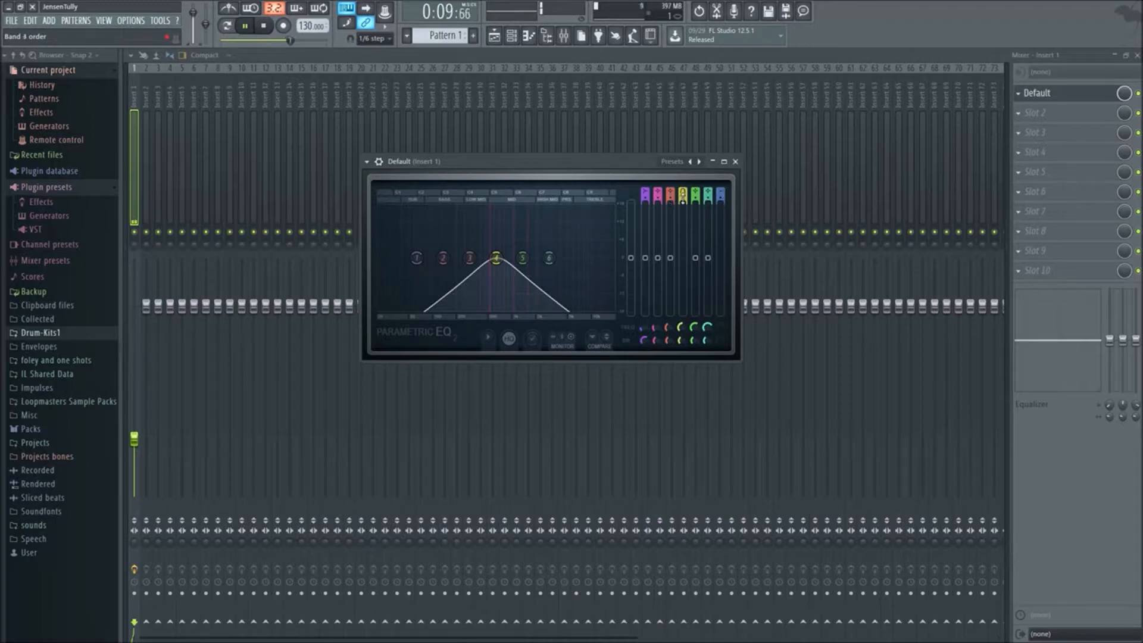
Try a steeper filter order such as Gentle 6 on band 4 and return it to the wider slope
{"action": "scroll", "coordinate": [684, 200], "scroll_direction": "down", "scroll_amount": 1}
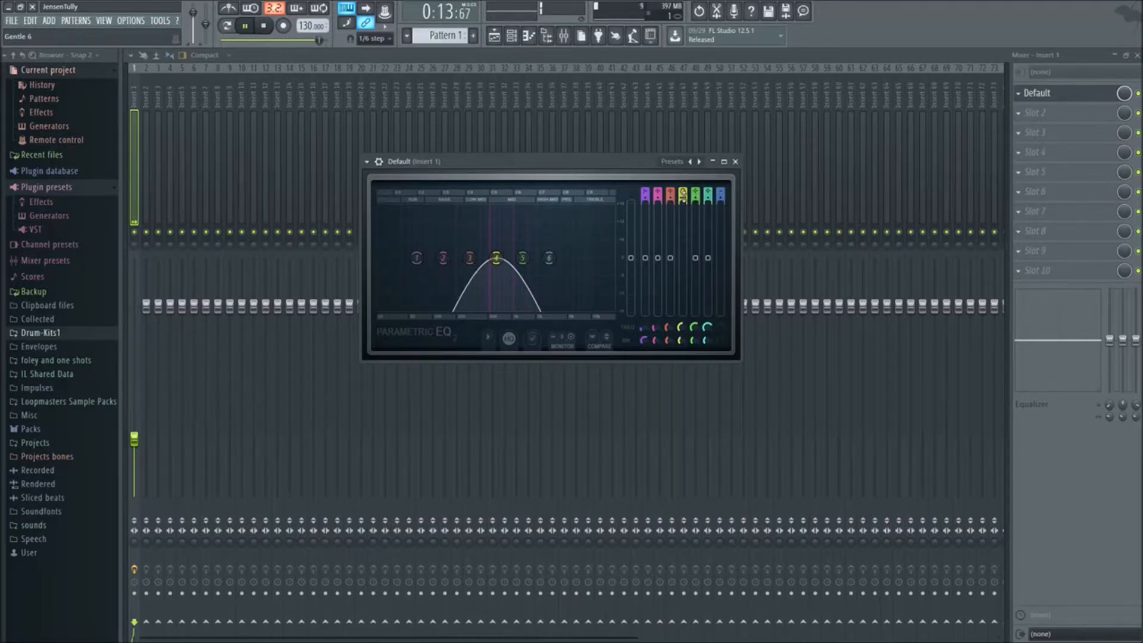
{"action": "scroll", "coordinate": [683, 197], "scroll_direction": "up", "scroll_amount": 1}
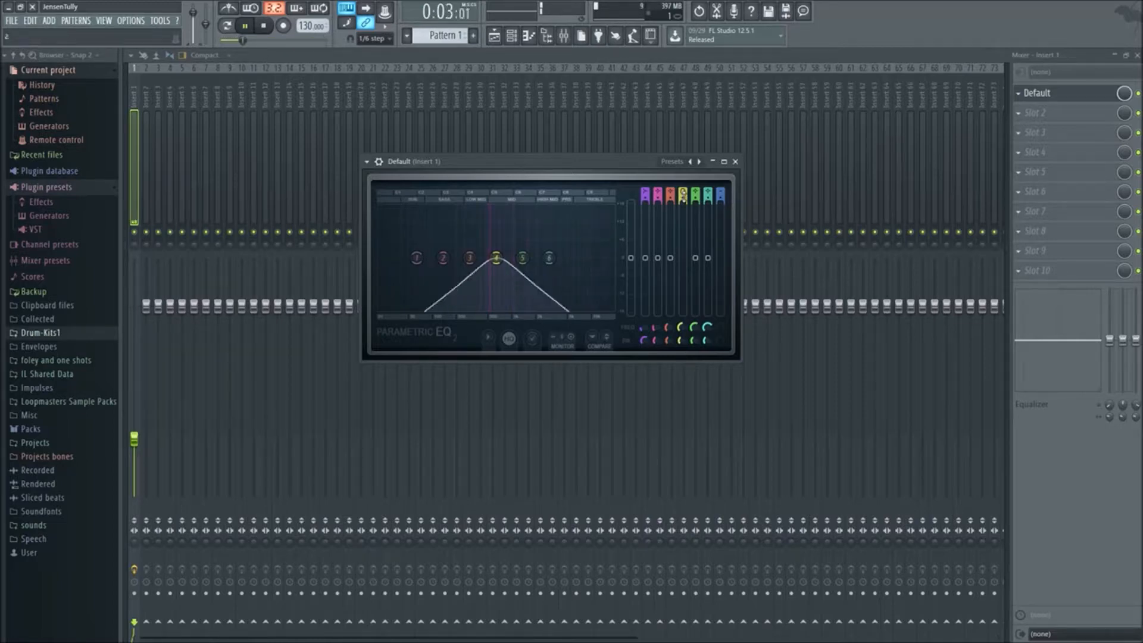
{"action": "scroll", "coordinate": [684, 194], "scroll_direction": "down", "scroll_amount": 1}
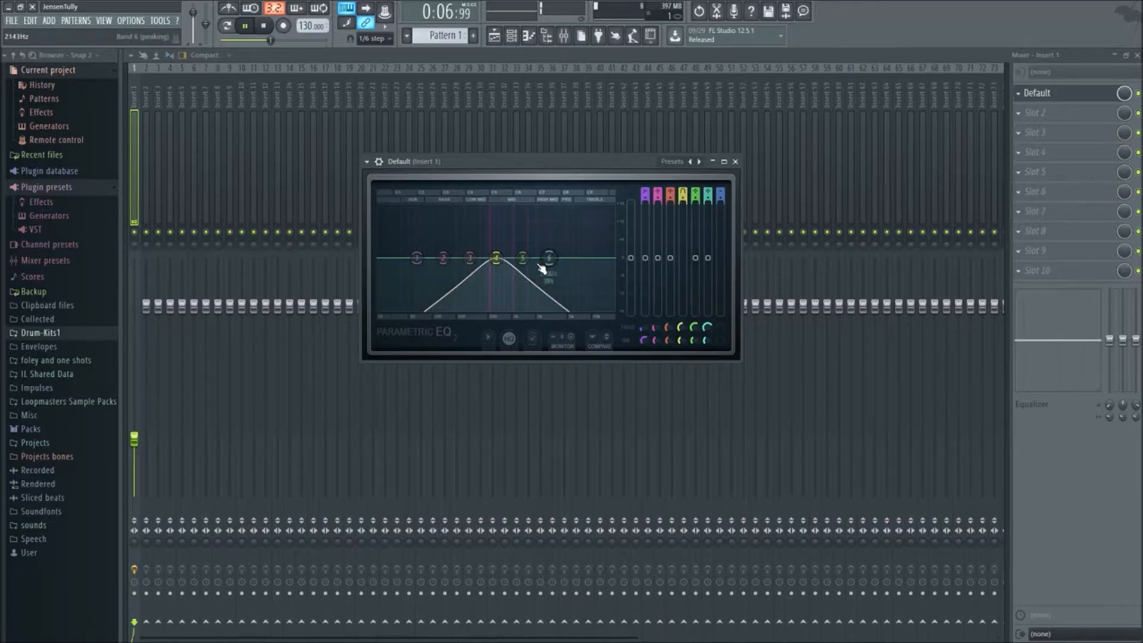
Shift the band 4 band-pass slightly lower in frequency and cycle its filter type back to band pass
{"action": "mouse_move", "coordinate": [496, 257]}
{"action": "left_mouse_down"}
{"action": "mouse_move", "coordinate": [383, 256]}
{"action": "mouse_move", "coordinate": [608, 257]}
{"action": "mouse_move", "coordinate": [487, 258]}
{"action": "left_mouse_up"}
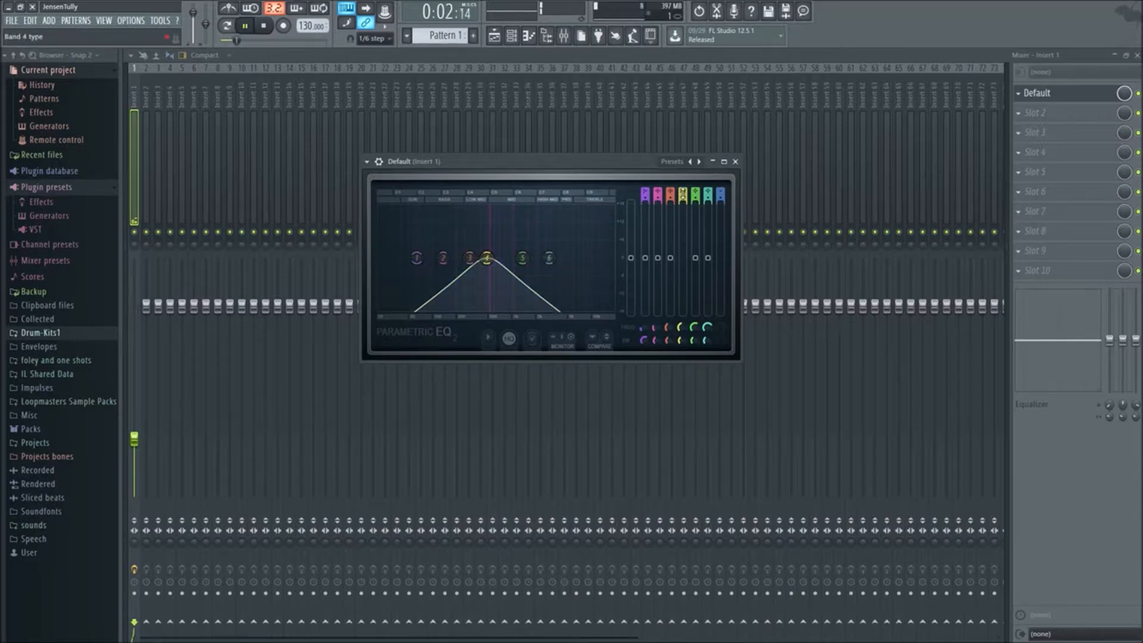
{"action": "scroll", "coordinate": [683, 194], "scroll_direction": "down", "scroll_amount": 1}
{"action": "scroll", "coordinate": [683, 194], "scroll_direction": "up", "scroll_amount": 1}
Boost bands 1, 3, 5 and 6 at spread-out frequencies and shift the band 4 band-pass higher
{"action": "left_click_drag", "start_coordinate": [469, 258], "coordinate": [431, 209]}
{"action": "left_click_drag", "start_coordinate": [523, 257], "coordinate": [556, 242]}
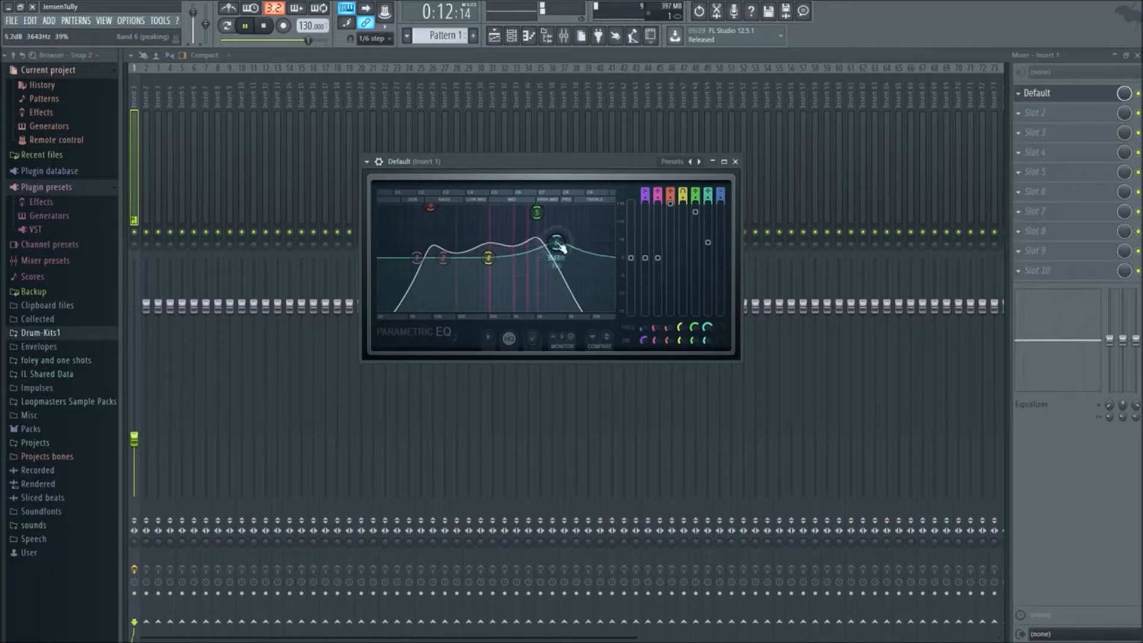
{"action": "left_click_drag", "start_coordinate": [538, 214], "coordinate": [595, 226]}
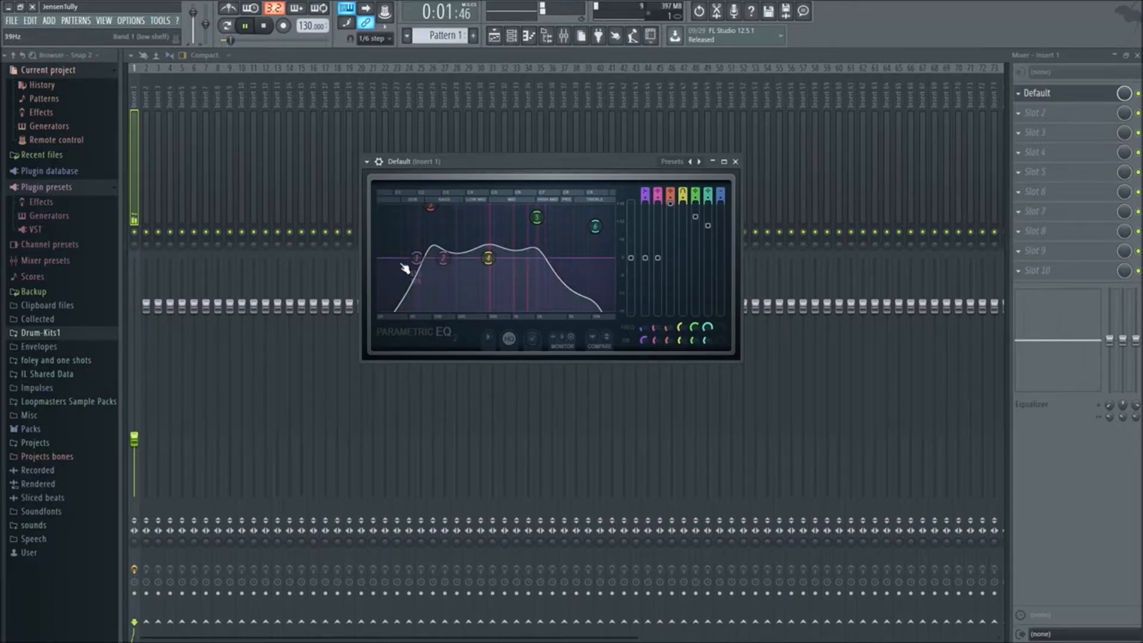
{"action": "left_click_drag", "start_coordinate": [410, 254], "coordinate": [391, 244]}
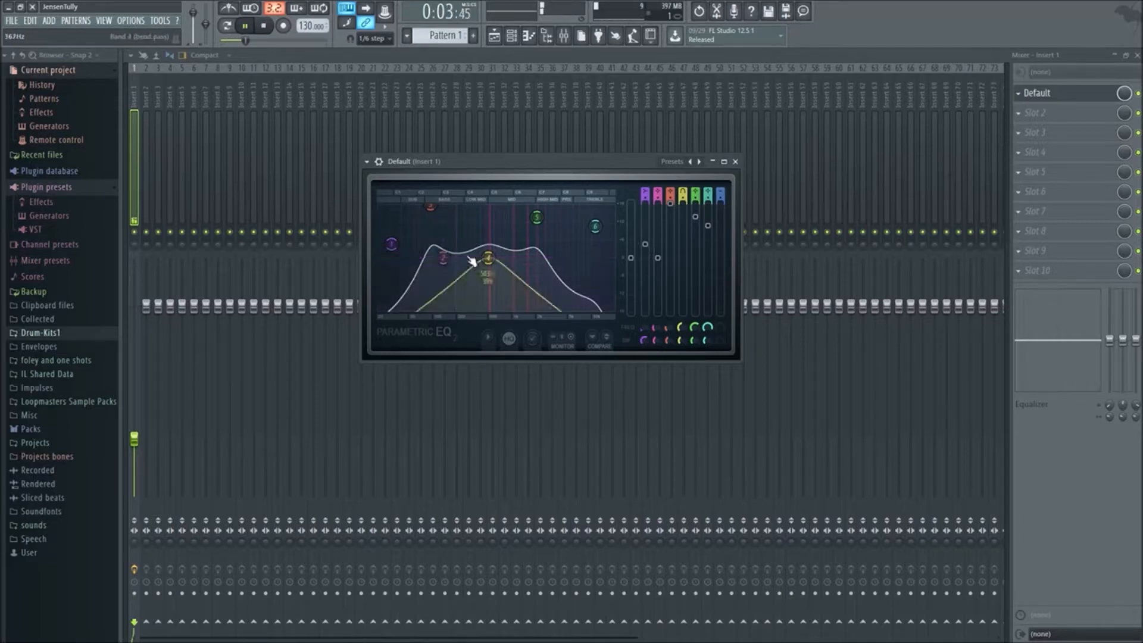
{"action": "left_click_drag", "start_coordinate": [488, 258], "coordinate": [517, 258]}
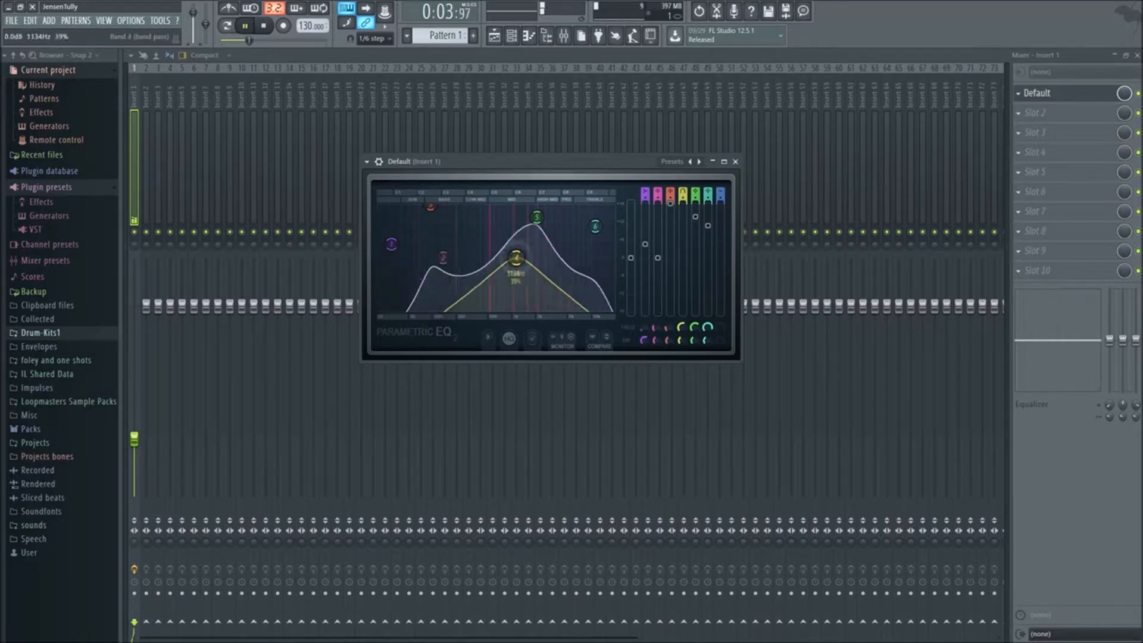
Close the EQ window and remove the plugin from slot 1 of Insert 1 by replacing it with (none)
{"action": "left_click", "coordinate": [736, 162]}
{"action": "left_click", "coordinate": [1019, 102]}
{"action": "mouse_move", "coordinate": [1036, 109]}
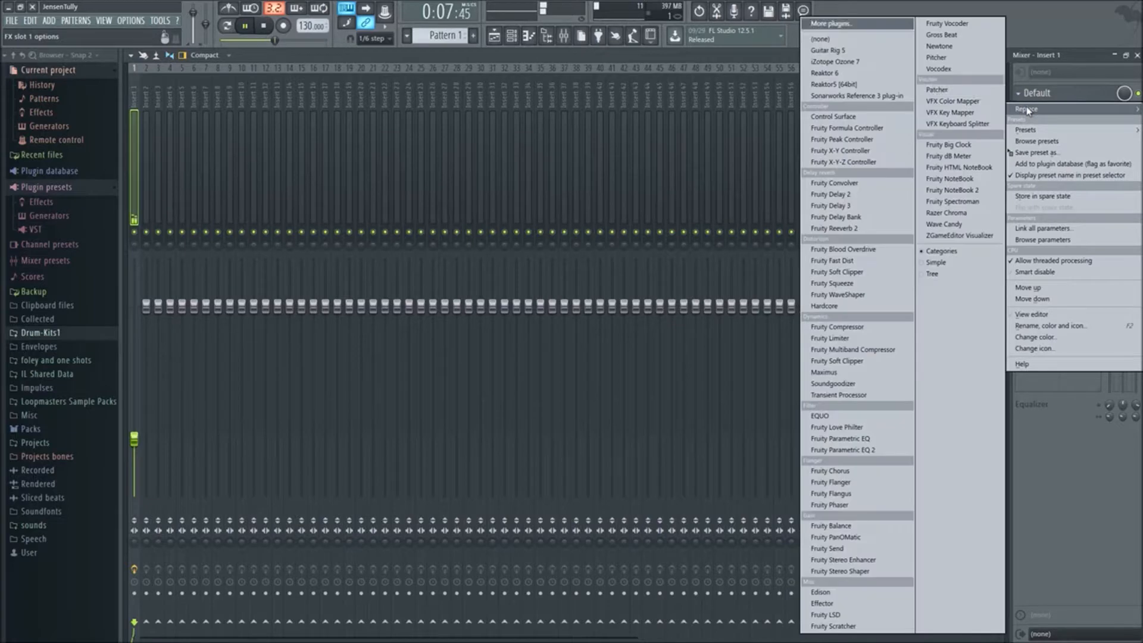
{"action": "left_click", "coordinate": [825, 40]}
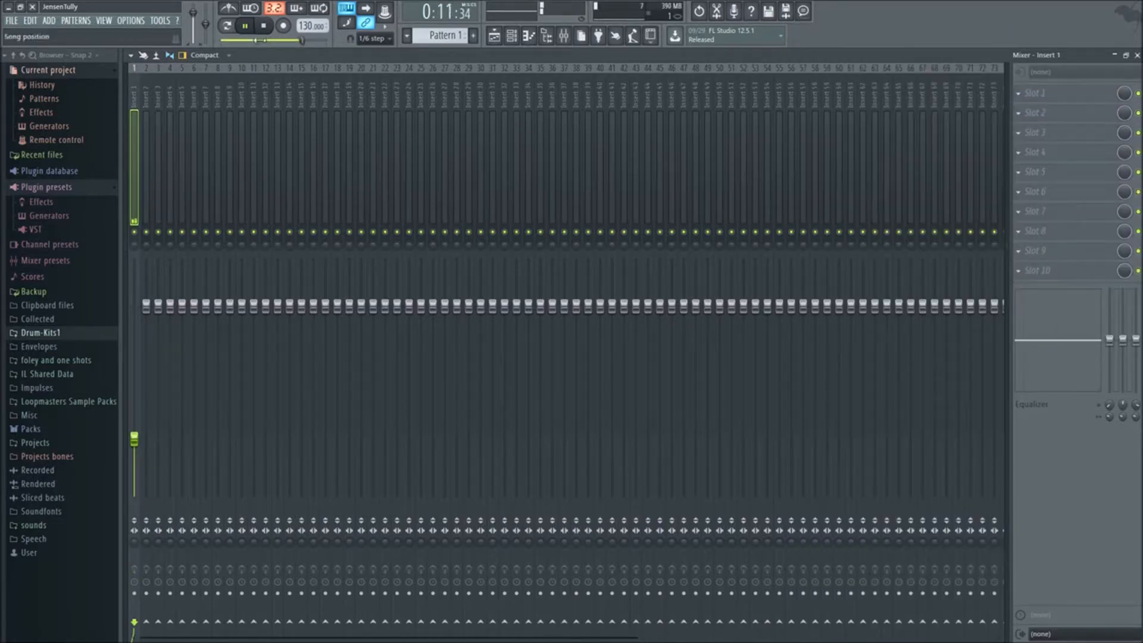
Open the recent project Piano.flp without saving untitled.flp, and accept removal of the demo Harmless plugin
{"action": "left_click", "coordinate": [9, 24]}
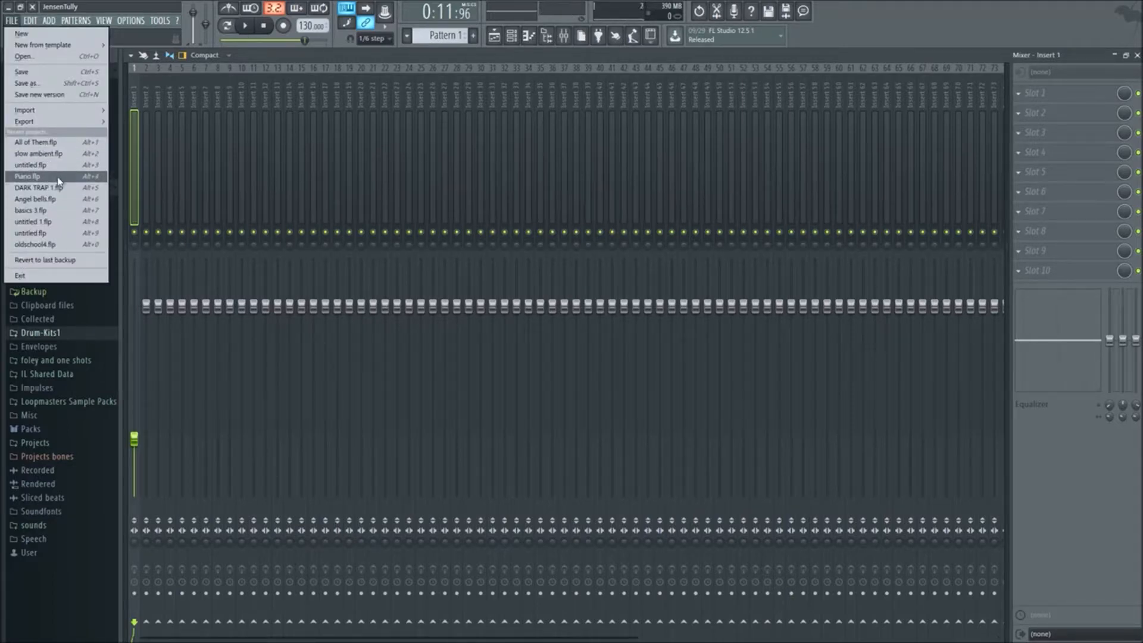
{"action": "left_click", "coordinate": [70, 178]}
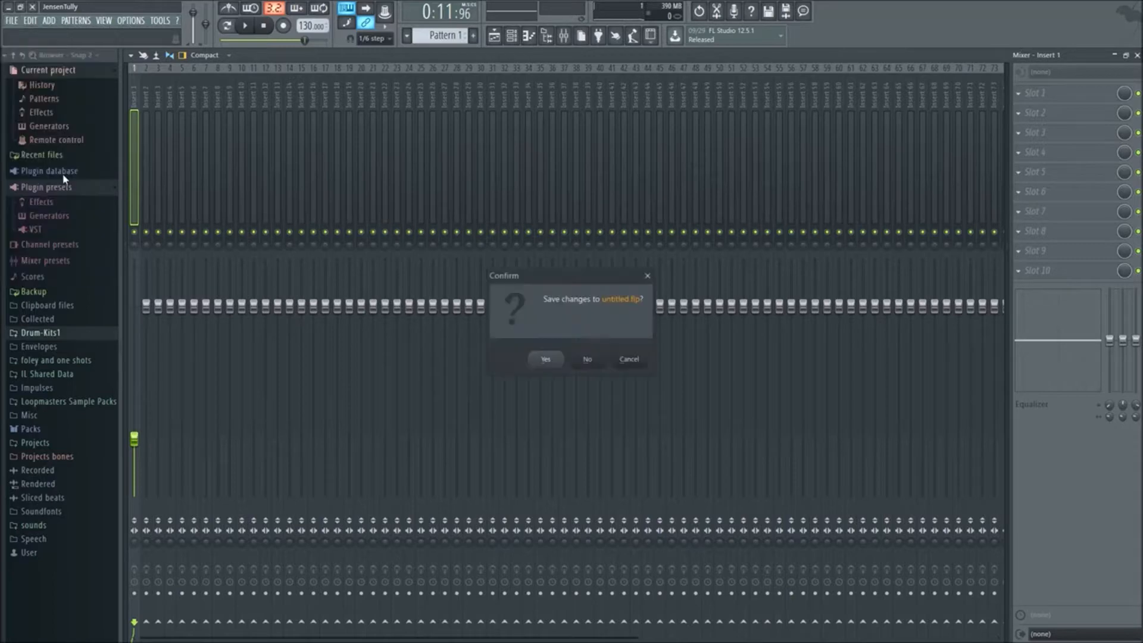
{"action": "left_click", "coordinate": [589, 359]}
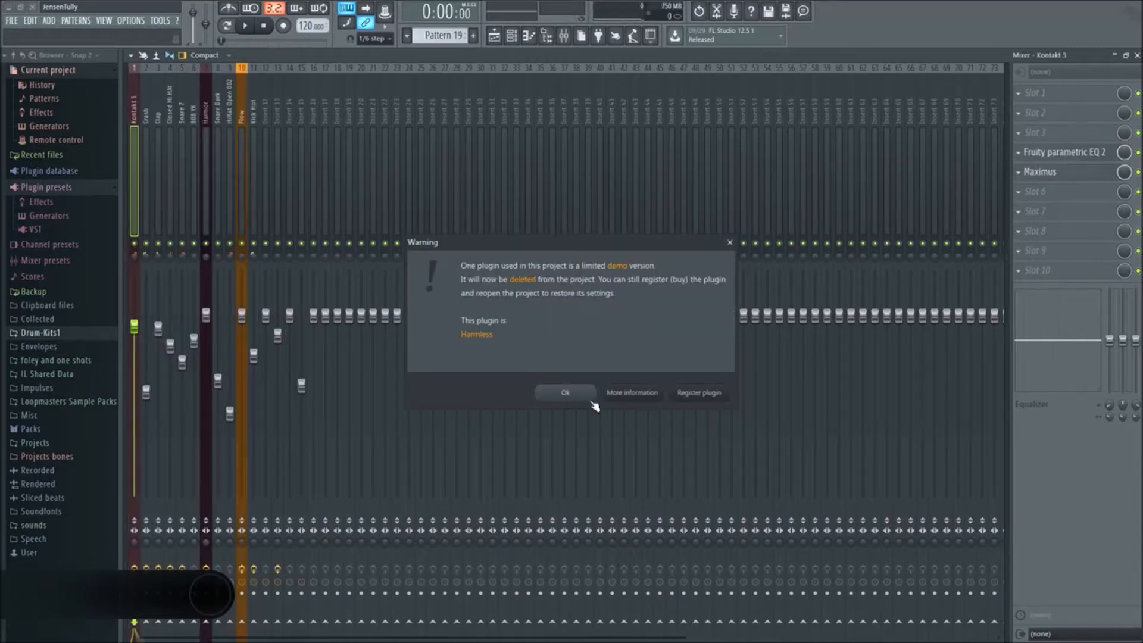
{"action": "left_click", "coordinate": [589, 396]}
Show the playlist, start playing the song and look over its tracks
{"action": "left_click", "coordinate": [502, 40]}
{"action": "key", "text": "space"}
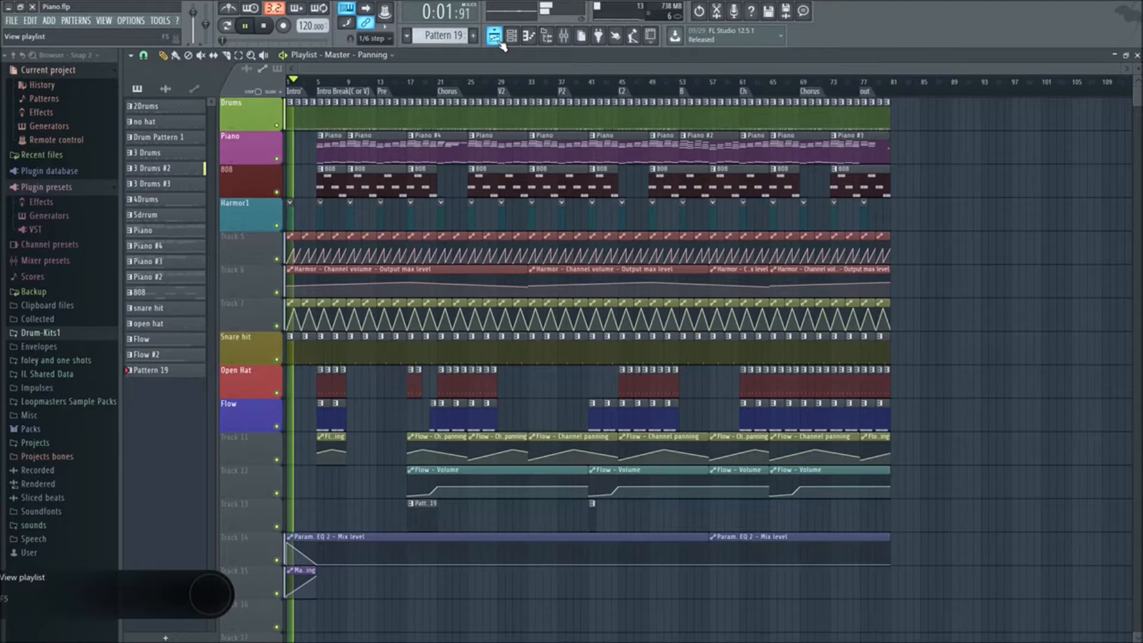
{"action": "scroll", "coordinate": [493, 350], "scroll_direction": "down", "scroll_amount": 2}
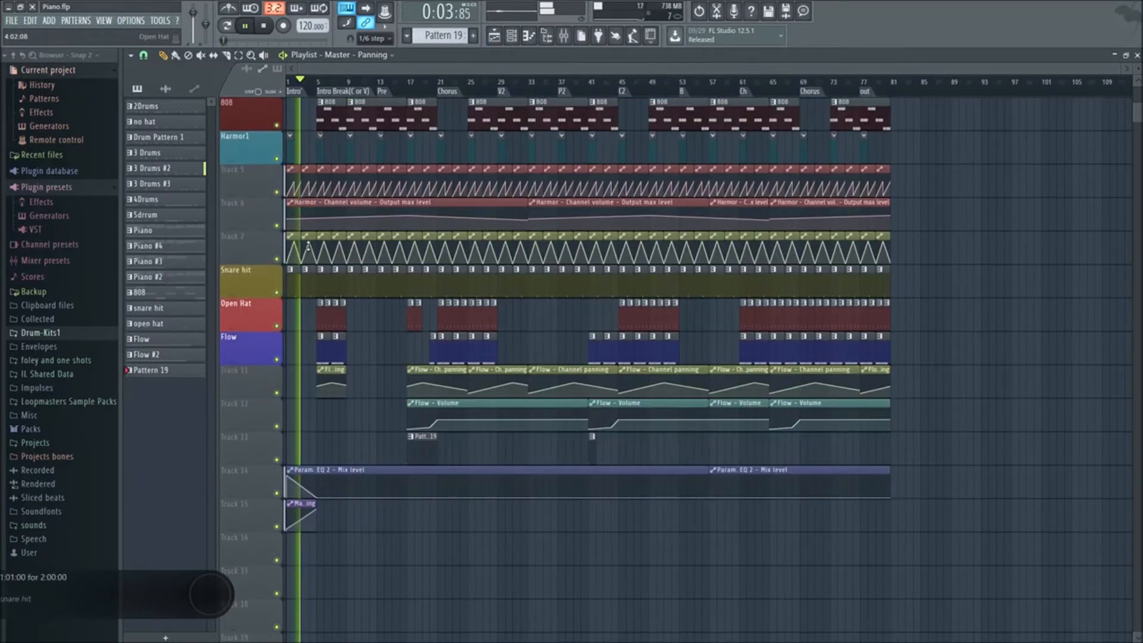
Load Fruity Parametric EQ 2 into slot 2 of the Master mixer track and reposition its window
{"action": "key", "text": "F9"}
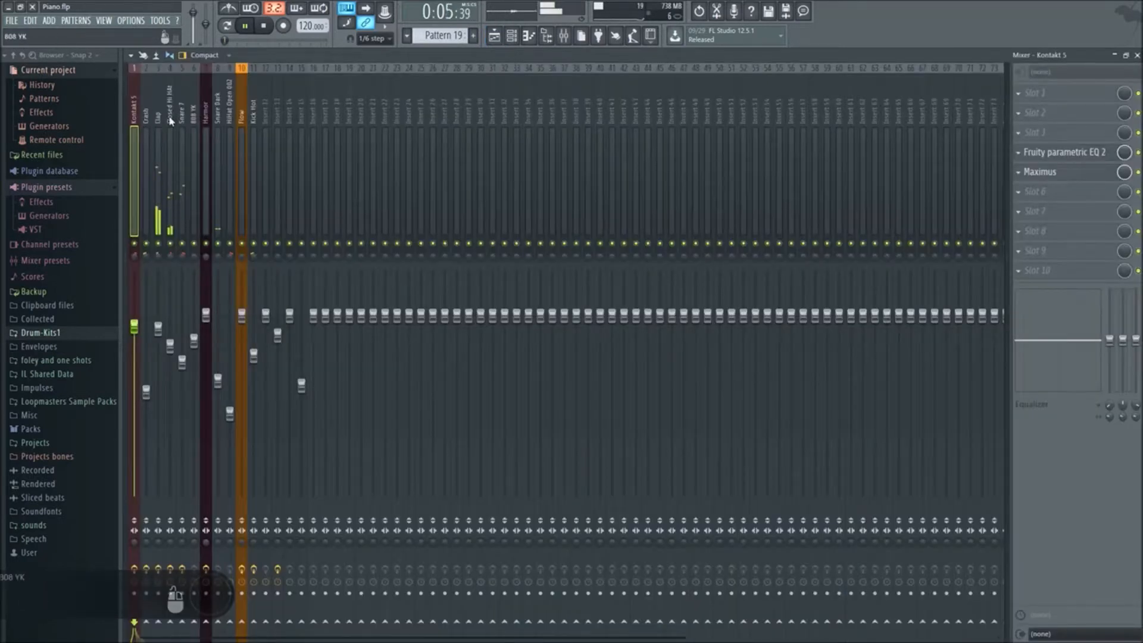
{"action": "scroll", "coordinate": [131, 117], "scroll_direction": "left", "scroll_amount": 2}
{"action": "left_click", "coordinate": [139, 121]}
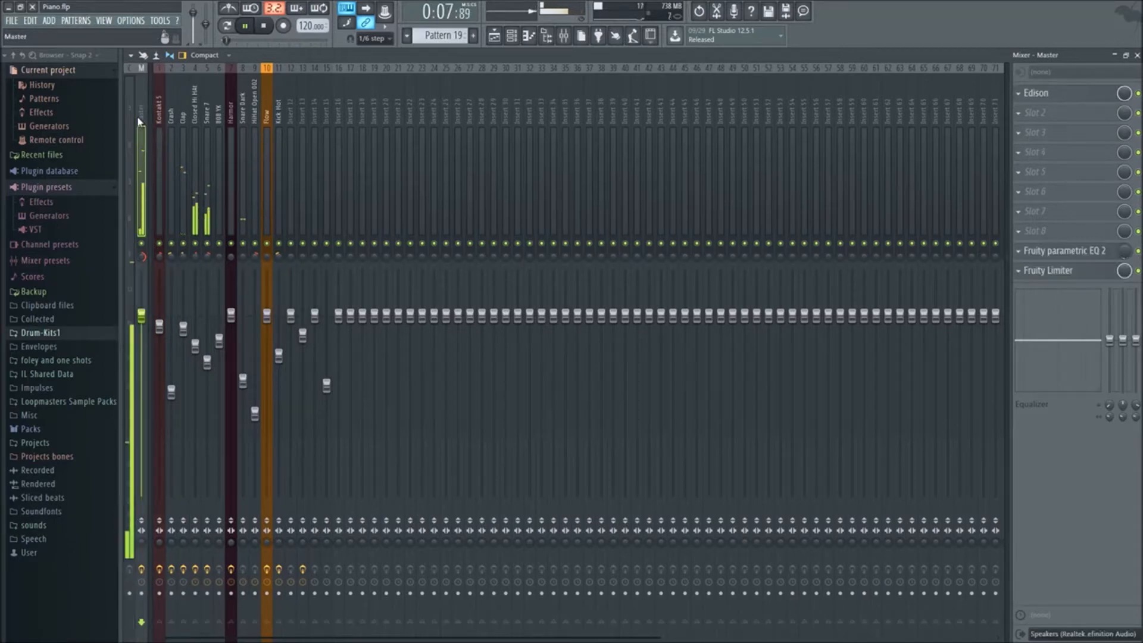
{"action": "left_click", "coordinate": [1051, 116]}
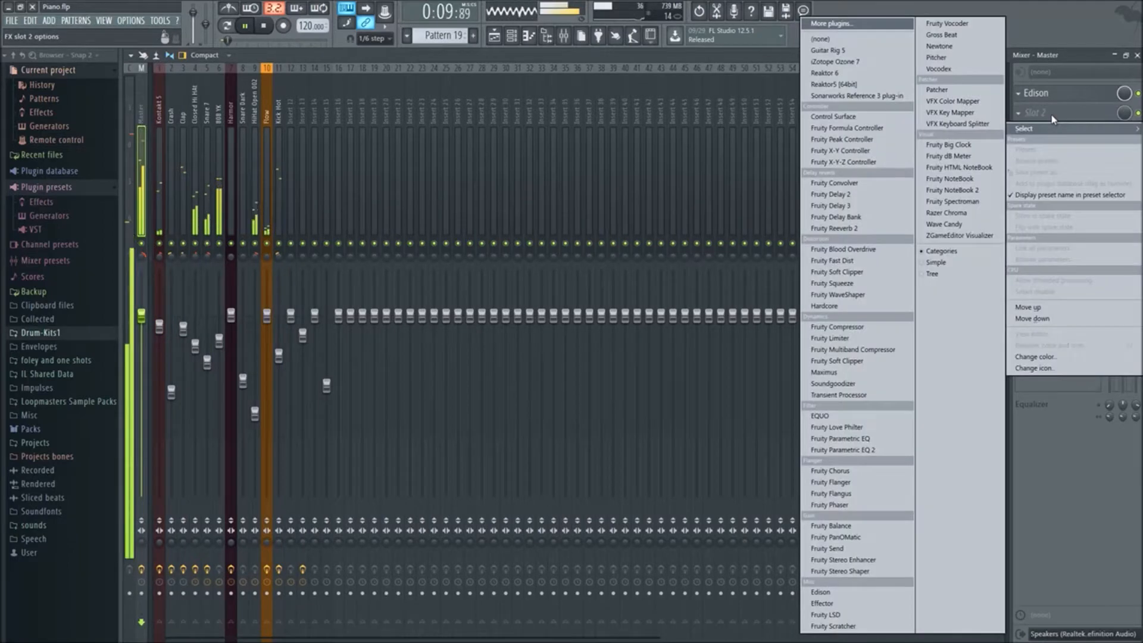
{"action": "left_click", "coordinate": [876, 450]}
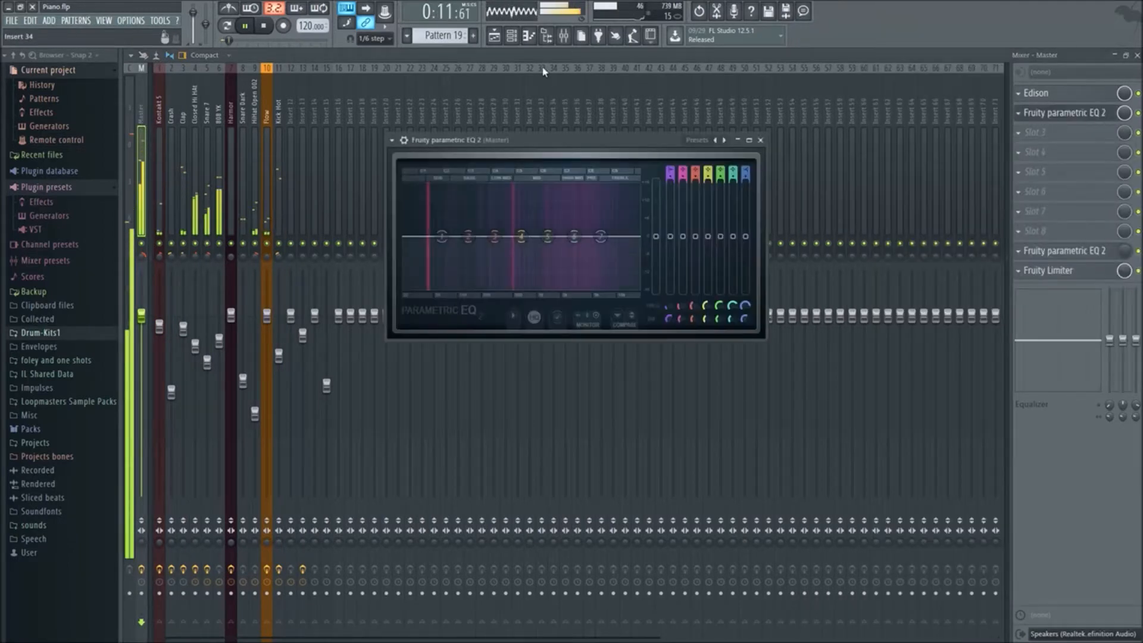
{"action": "left_click_drag", "start_coordinate": [668, 141], "coordinate": [614, 182]}
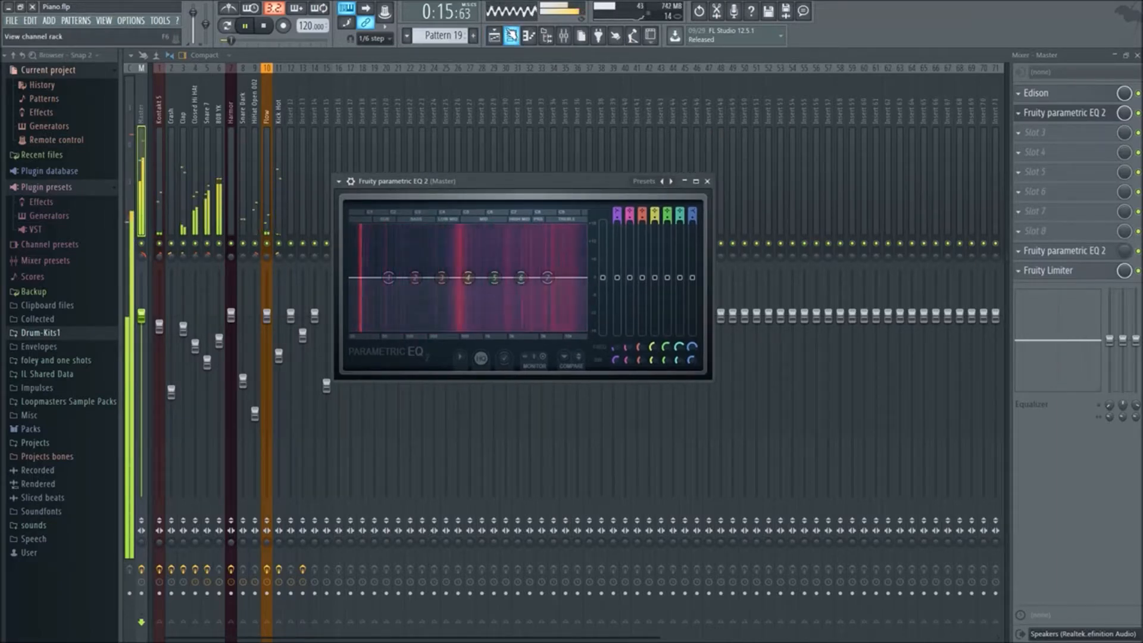
Stop the song, move the Master EQ window lower and play a brief section through it
{"action": "key", "text": "space"}
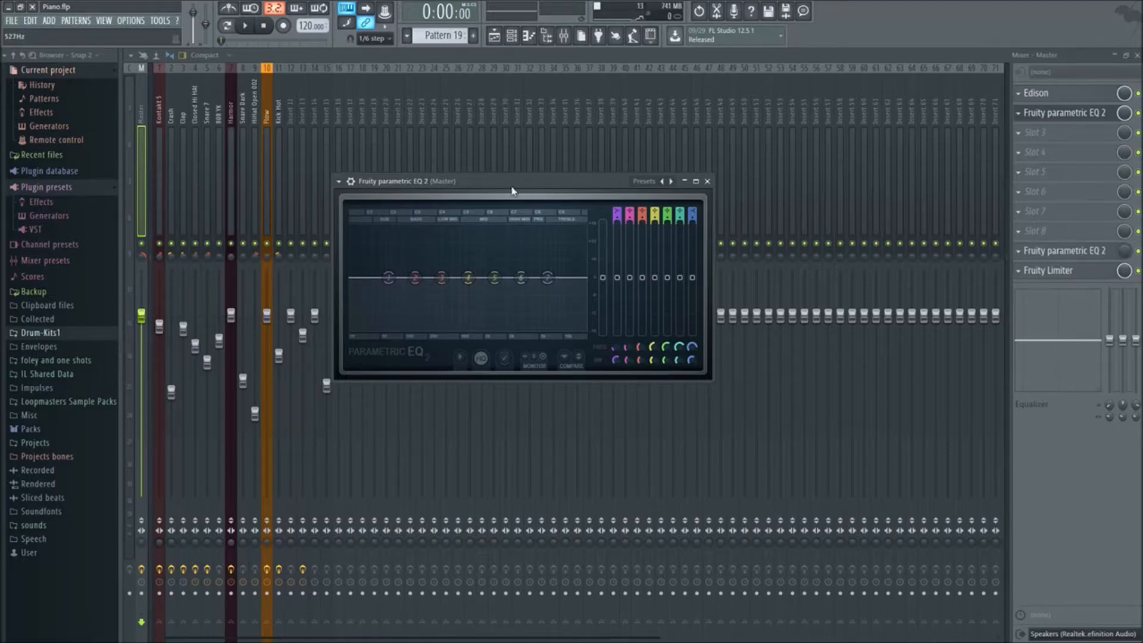
{"action": "left_click_drag", "start_coordinate": [512, 191], "coordinate": [521, 242]}
{"action": "key", "text": "space"}
Pull band 7 down to the low end of the Master EQ at about 22 Hz and play the song through it
{"action": "key", "text": "space"}
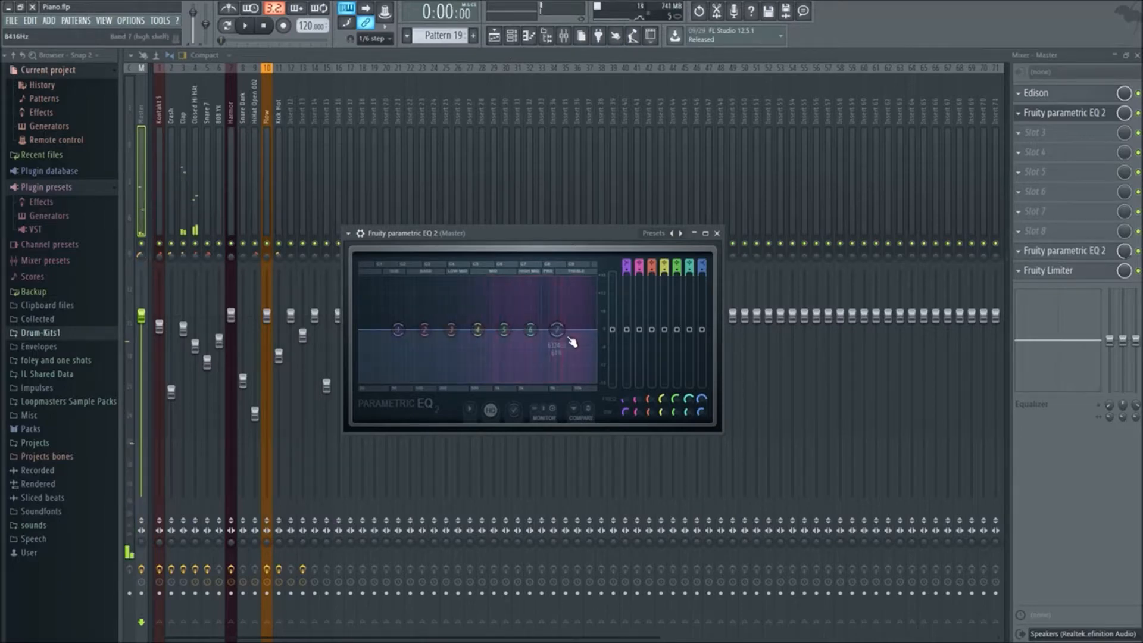
{"action": "left_click_drag", "start_coordinate": [557, 329], "coordinate": [361, 379]}
{"action": "key", "text": "space"}
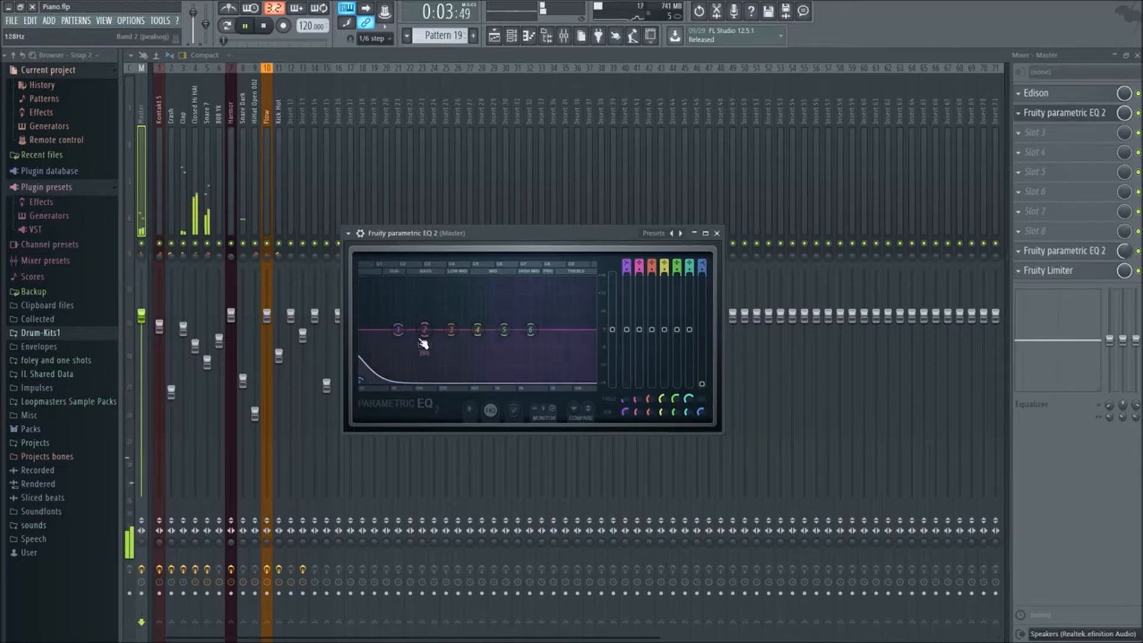
{"action": "left_click_drag", "start_coordinate": [361, 379], "coordinate": [377, 376]}
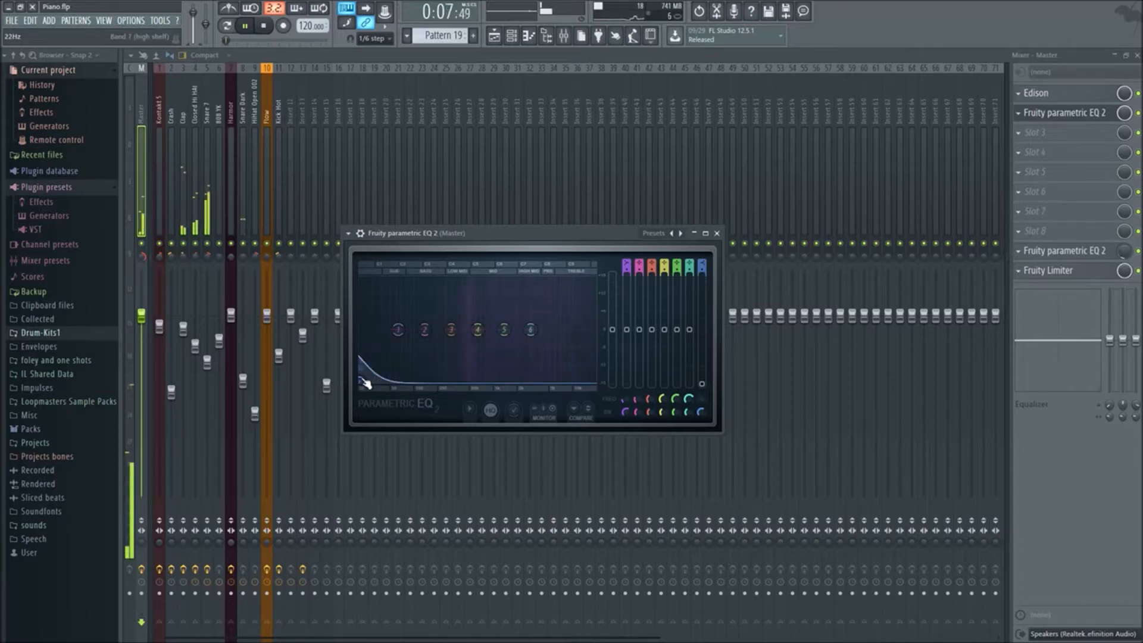
Boost band 7 in the treble range and cut bands 1, 2, 3 and 5 to the minimum during playback
{"action": "left_click_drag", "start_coordinate": [366, 383], "coordinate": [557, 300]}
{"action": "left_click_drag", "start_coordinate": [401, 334], "coordinate": [384, 383]}
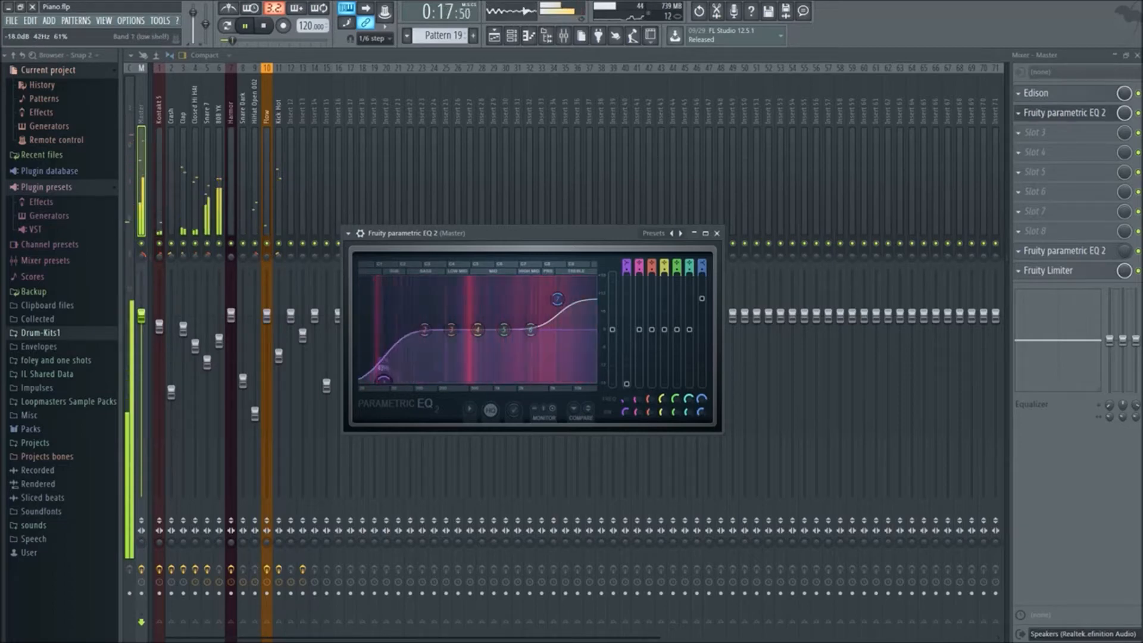
{"action": "left_click_drag", "start_coordinate": [425, 333], "coordinate": [470, 384]}
{"action": "left_click_drag", "start_coordinate": [505, 330], "coordinate": [561, 373]}
{"action": "right_click", "coordinate": [562, 373]}
{"action": "left_click", "coordinate": [580, 391]}
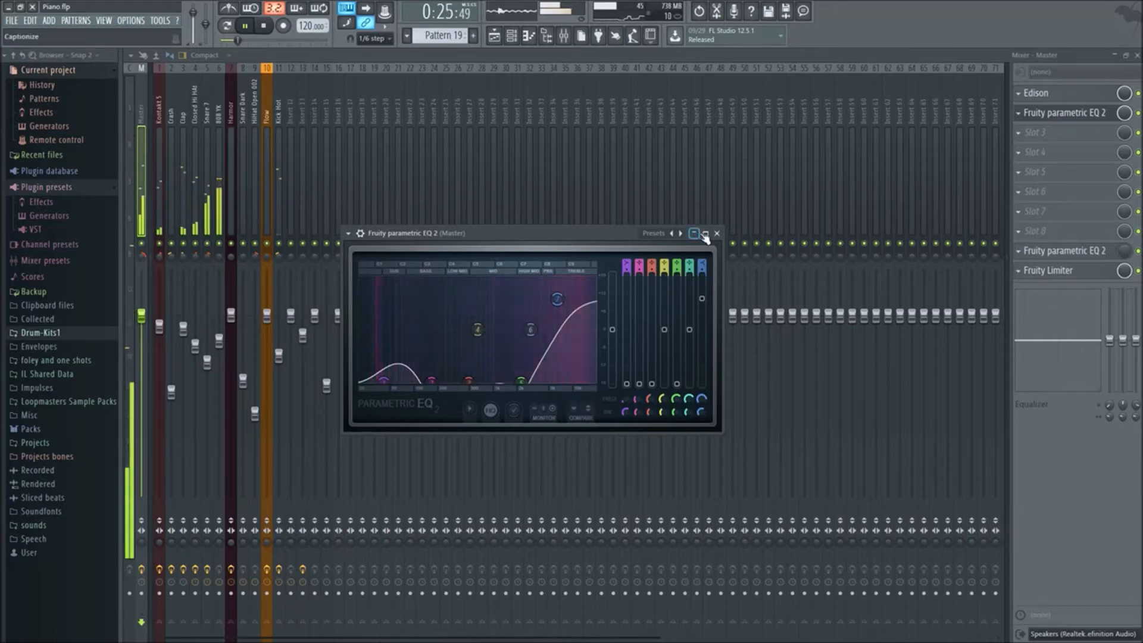
Close the EQ window and remove Fruity Parametric EQ 2 from slot 2 of the Master track
{"action": "left_click", "coordinate": [717, 233]}
{"action": "left_click", "coordinate": [1024, 119]}
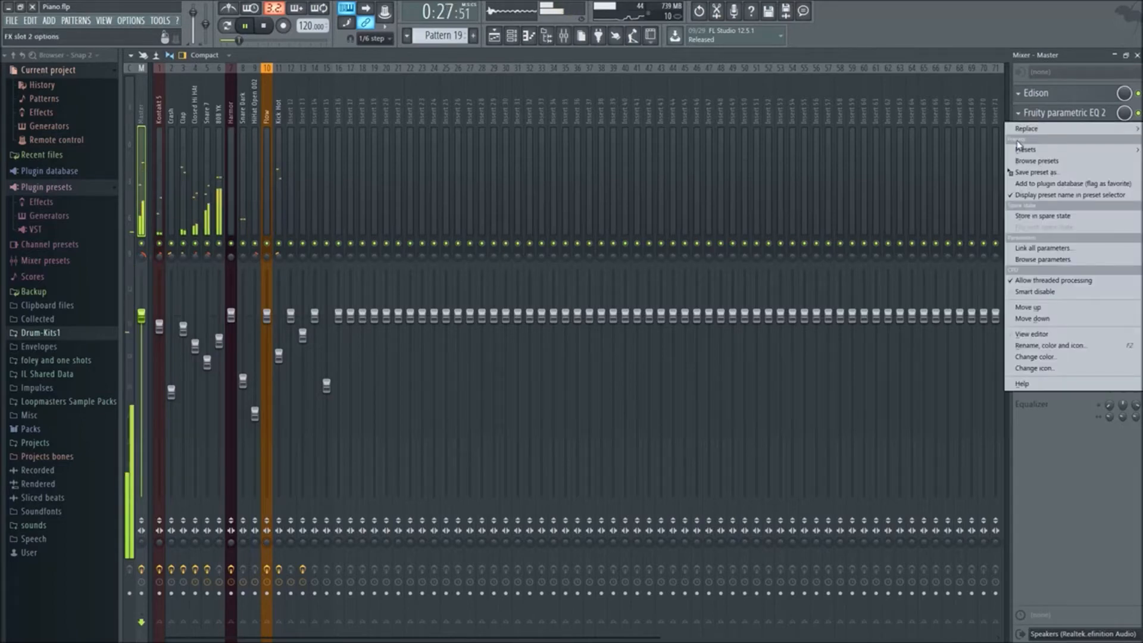
{"action": "left_click", "coordinate": [1083, 318]}
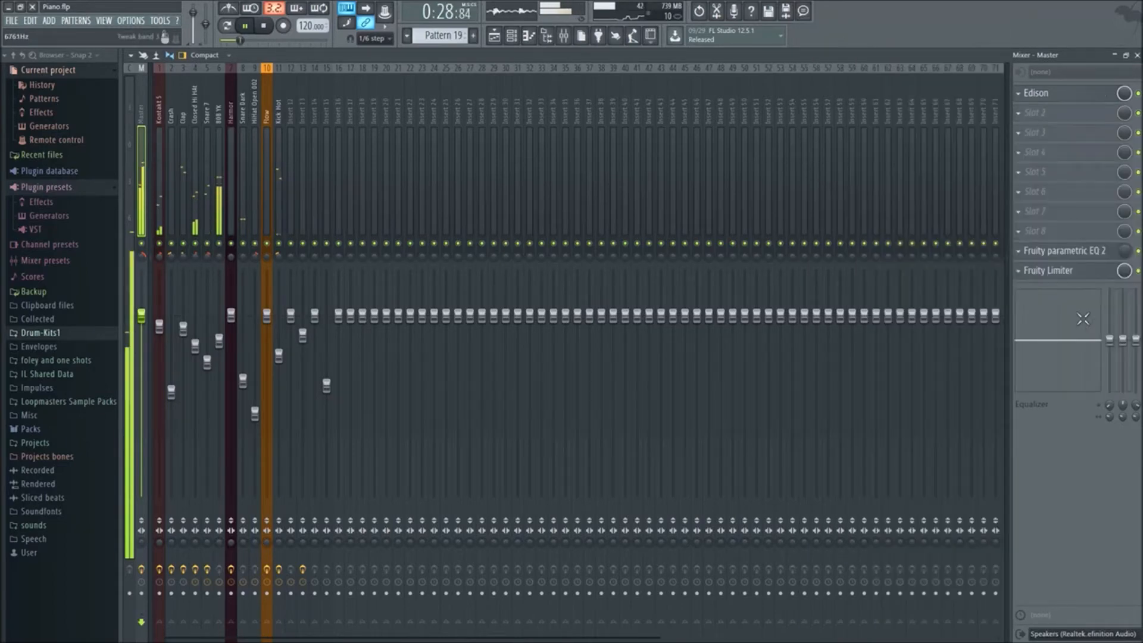
View the curve of the Master EQ in slot 9, close it and show the playlist
{"action": "left_click", "coordinate": [1080, 250]}
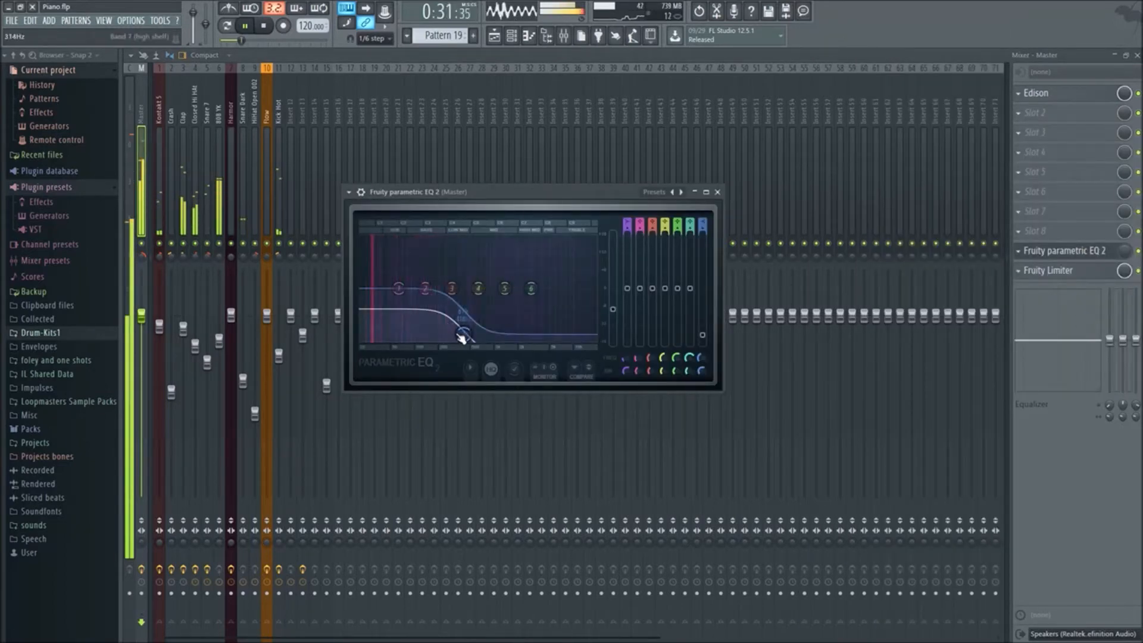
{"action": "left_click", "coordinate": [718, 192]}
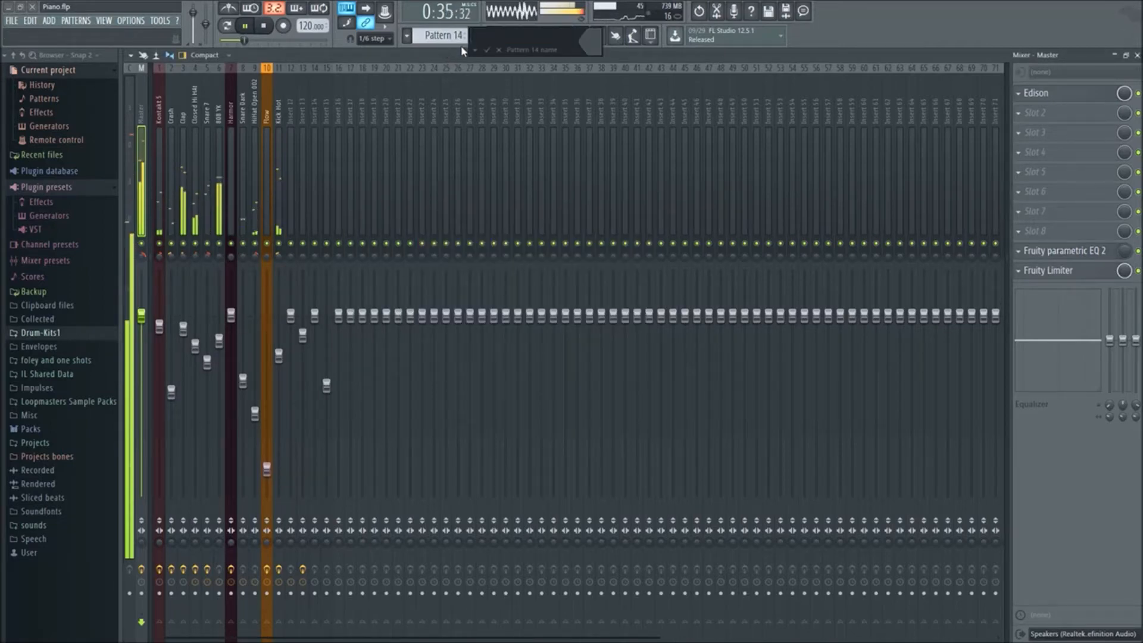
{"action": "left_click", "coordinate": [512, 38]}
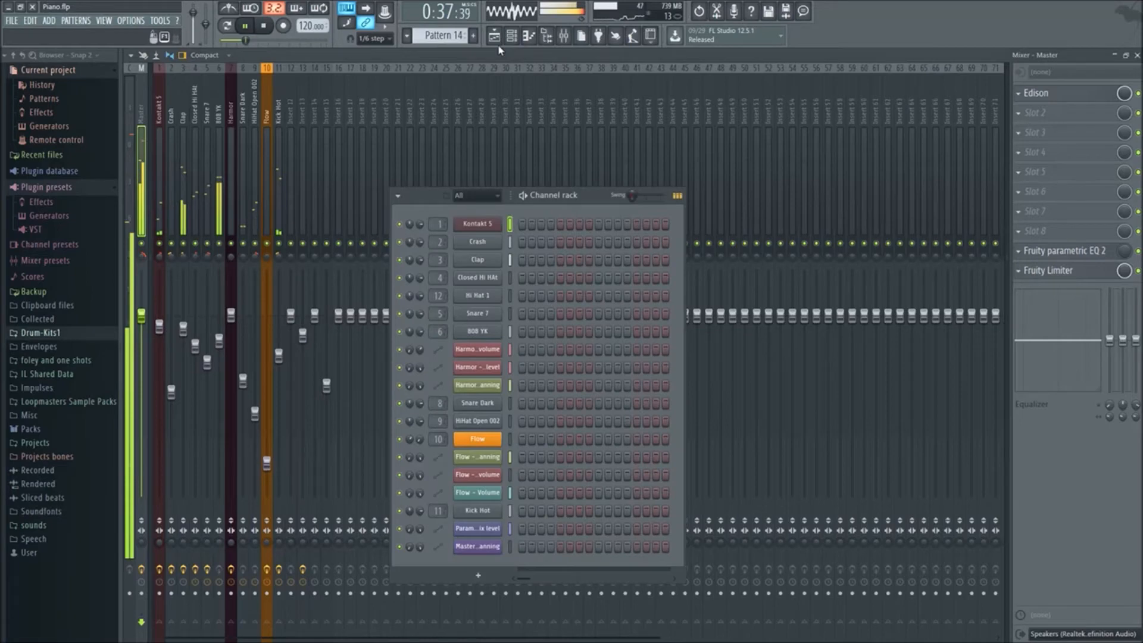
{"action": "left_click", "coordinate": [496, 39]}
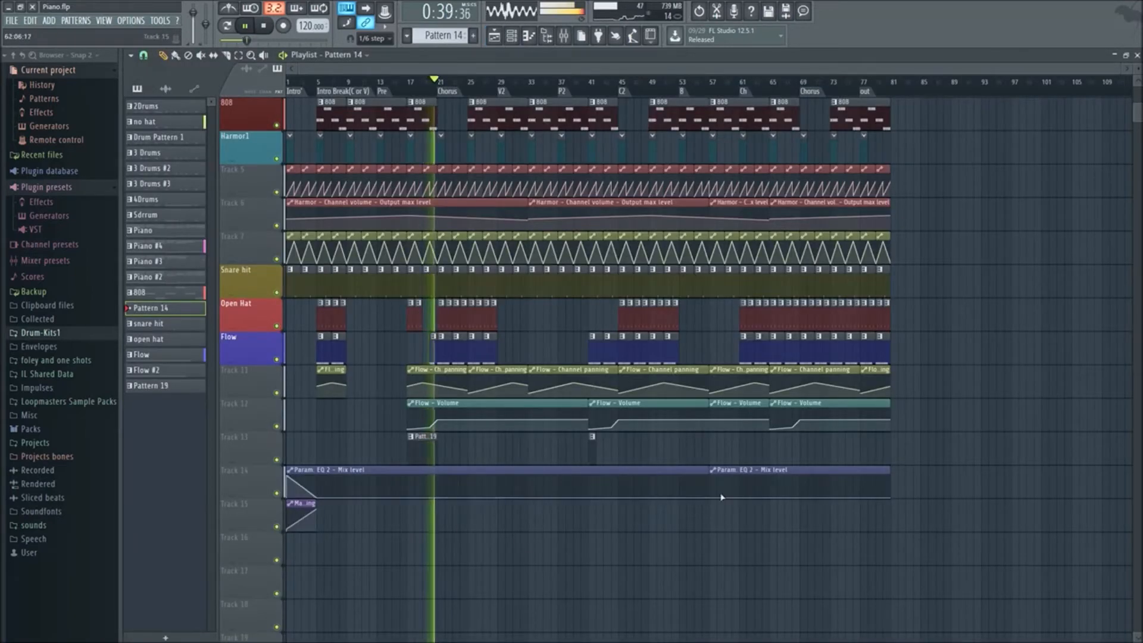
Try raising the middle of the Param. EQ 2 Mix level automation curve on track 14, and remove the added change
{"action": "right_click", "coordinate": [510, 496]}
{"action": "left_click_drag", "start_coordinate": [510, 496], "coordinate": [567, 433]}
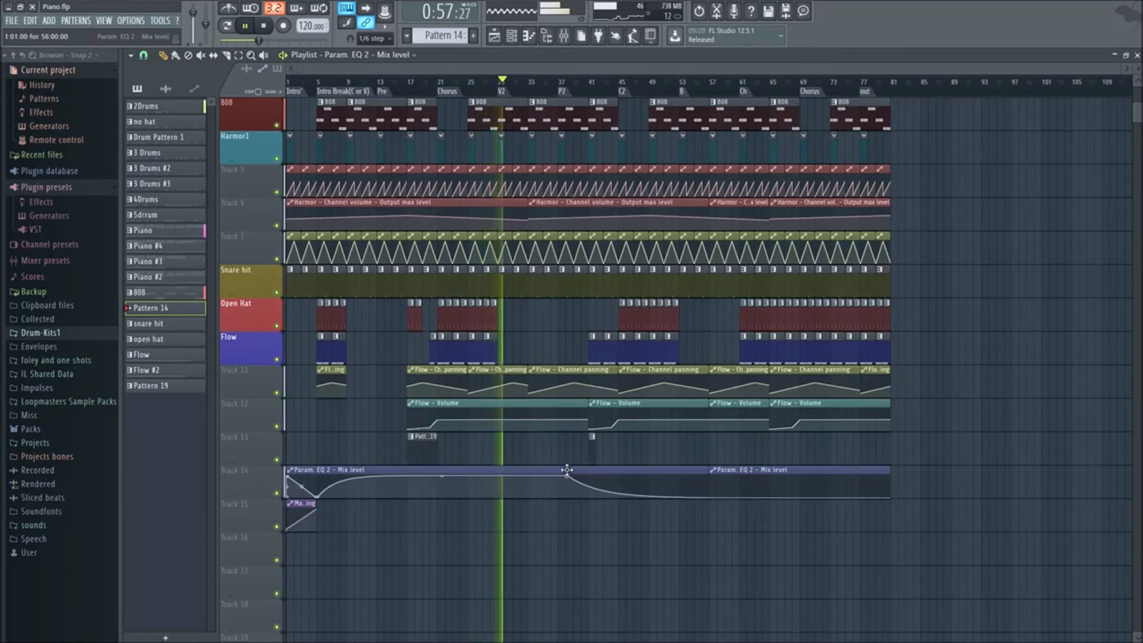
{"action": "scroll", "coordinate": [569, 467], "scroll_direction": "down", "scroll_amount": 1}
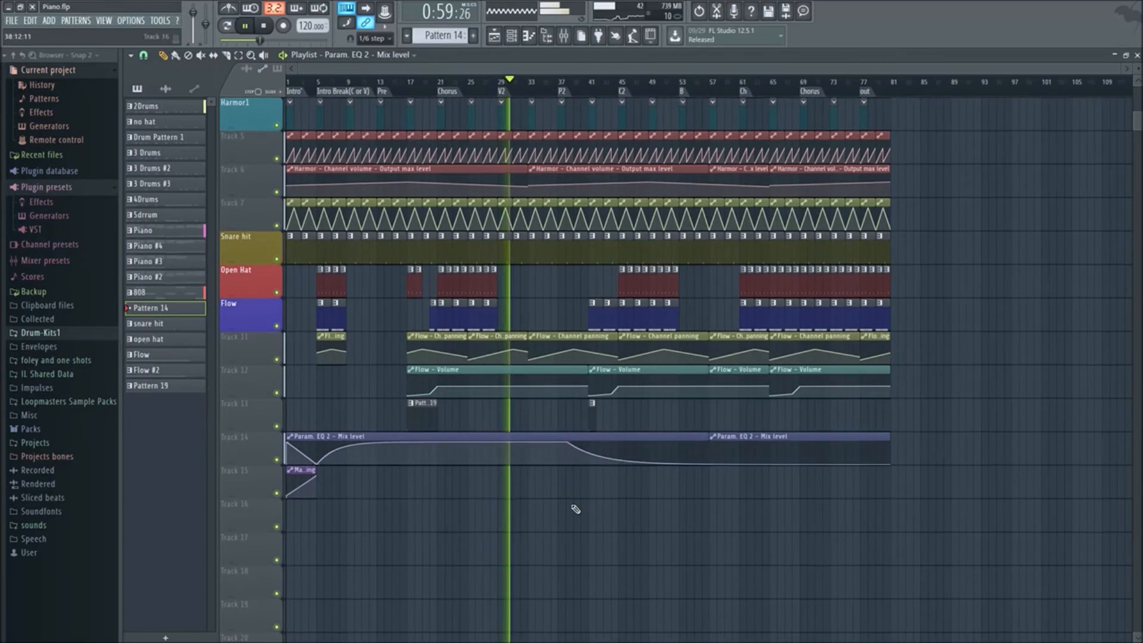
{"action": "left_click_drag", "start_coordinate": [569, 443], "coordinate": [515, 600]}
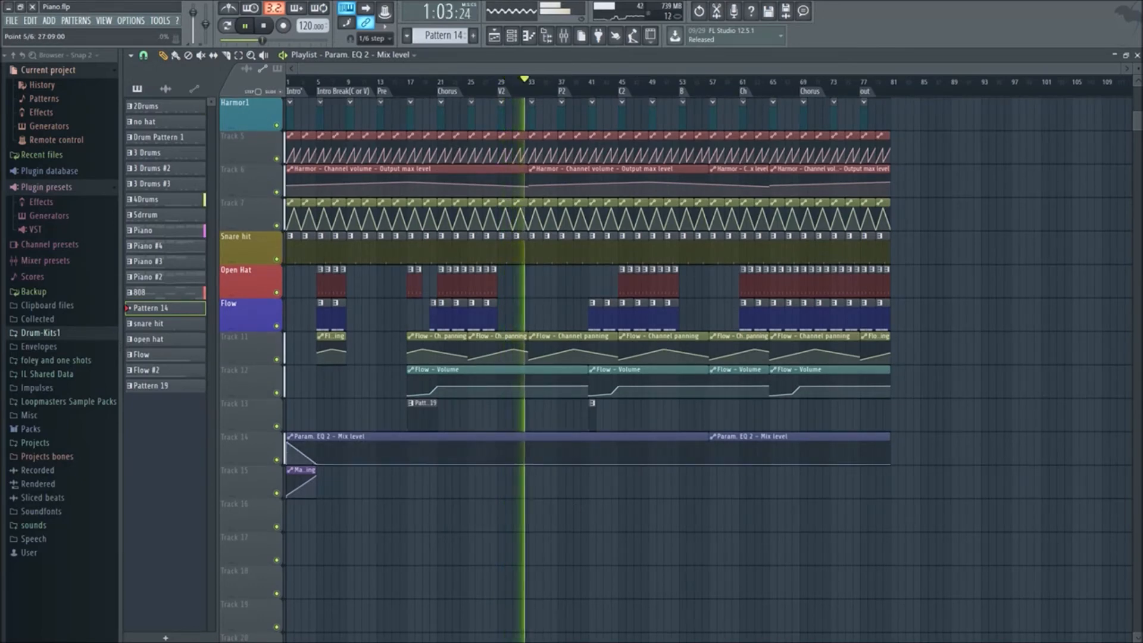
{"action": "scroll", "coordinate": [479, 535], "scroll_direction": "up", "scroll_amount": 1}
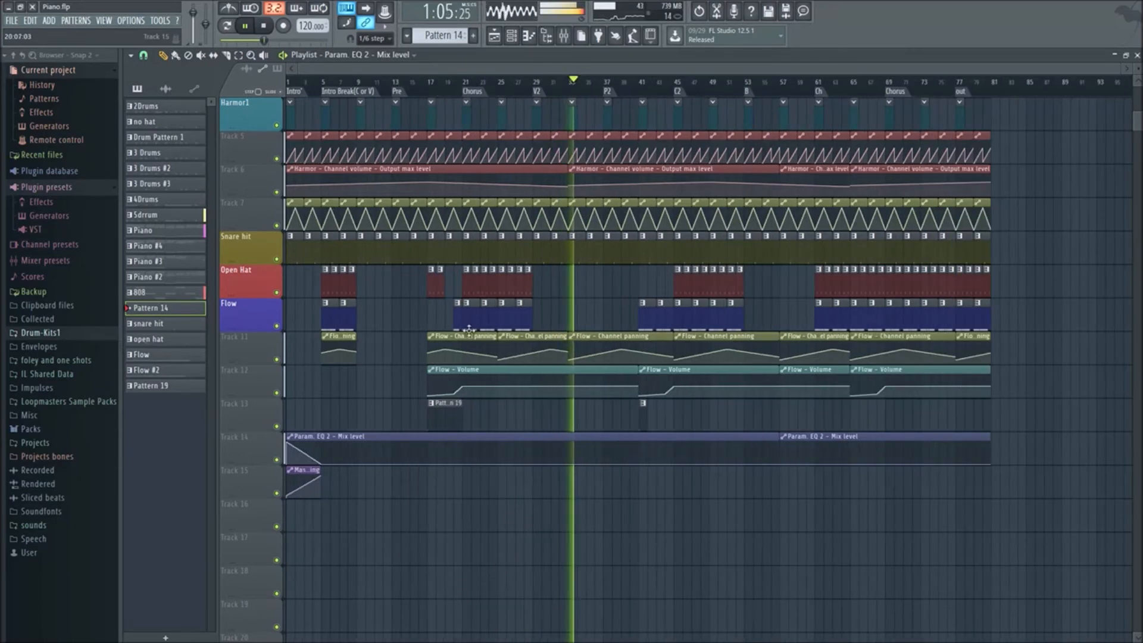
Stop the song and look over the channel rack and the playlist
{"action": "left_click", "coordinate": [512, 37]}
{"action": "left_click", "coordinate": [503, 44]}
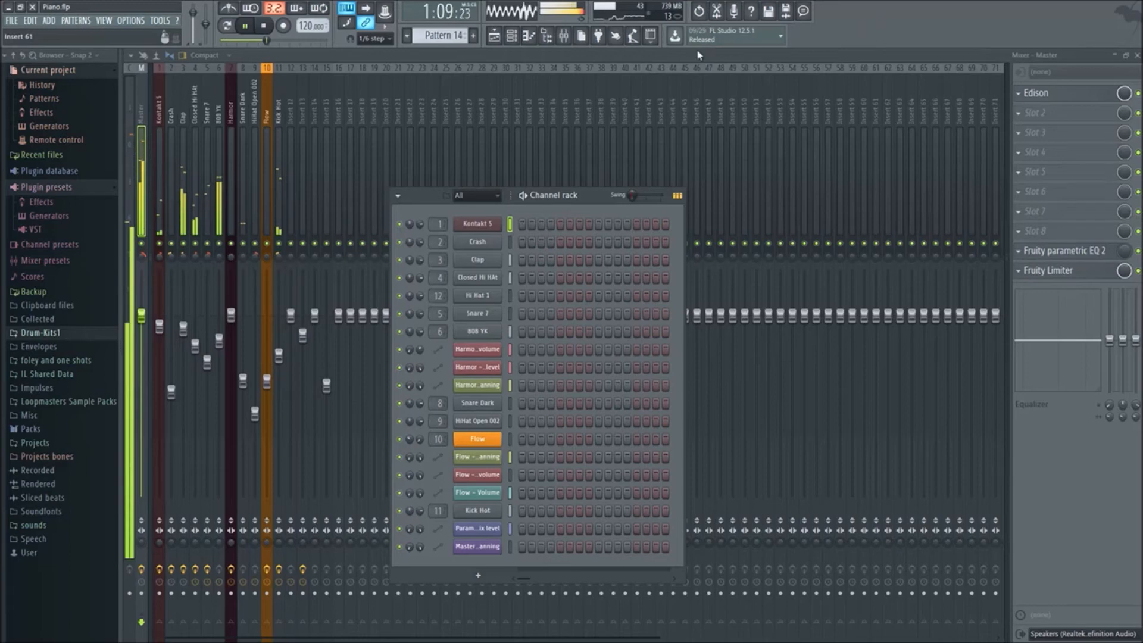
{"action": "left_click", "coordinate": [494, 36]}
{"action": "key", "text": "space"}
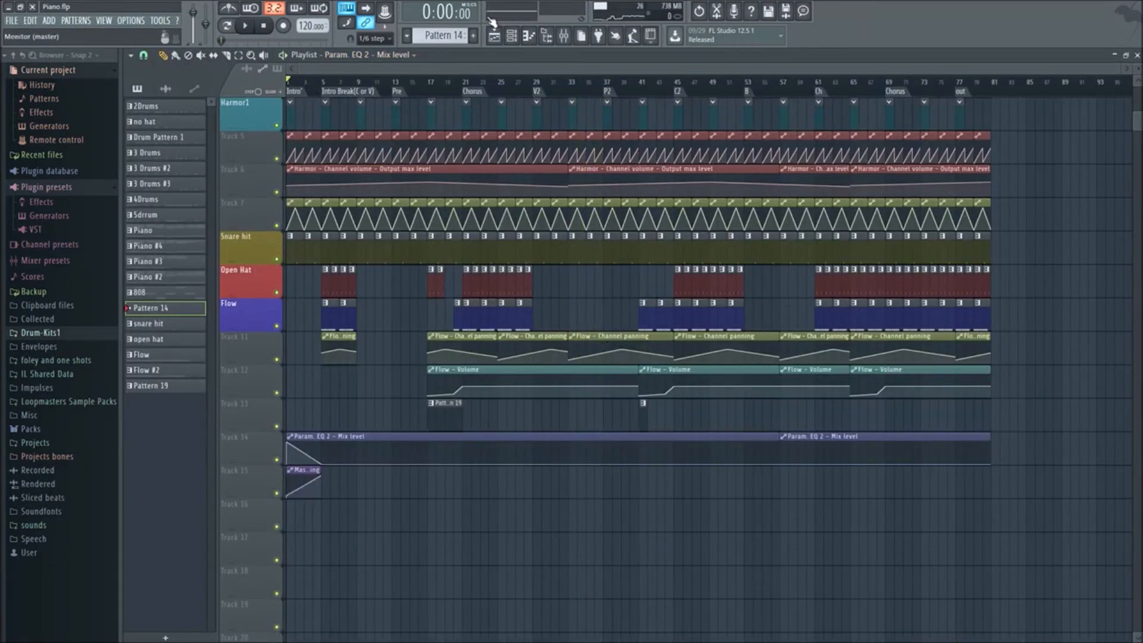
{"action": "left_click", "coordinate": [529, 40]}
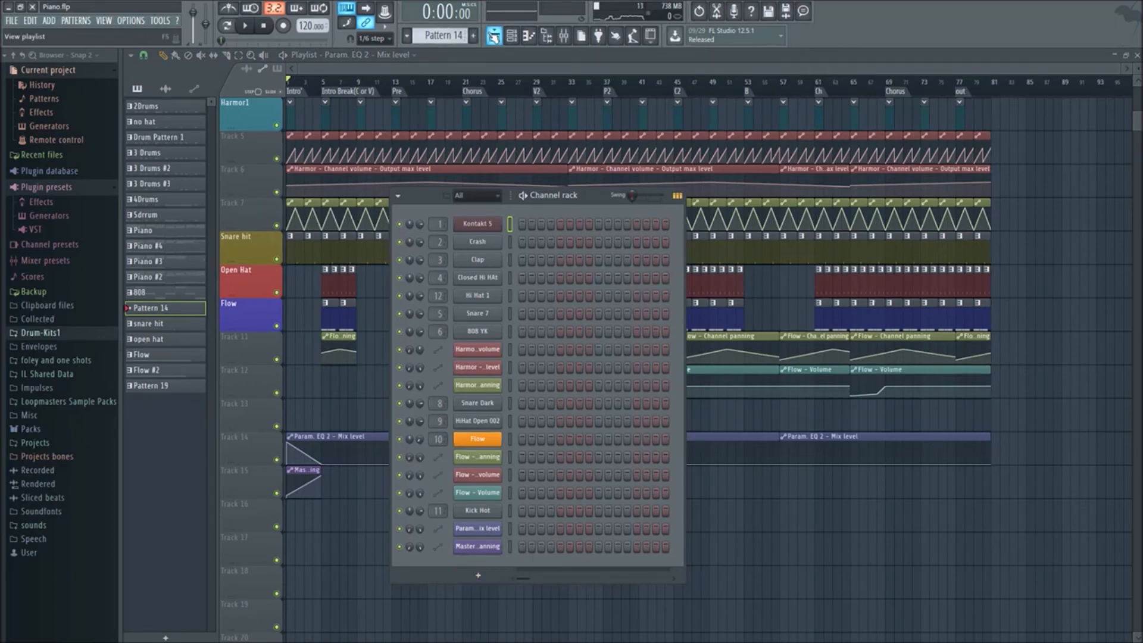
{"action": "left_click", "coordinate": [494, 36]}
Show the mixer and look through the effect plugins available for slot 2 of the Master track
{"action": "left_click", "coordinate": [563, 36]}
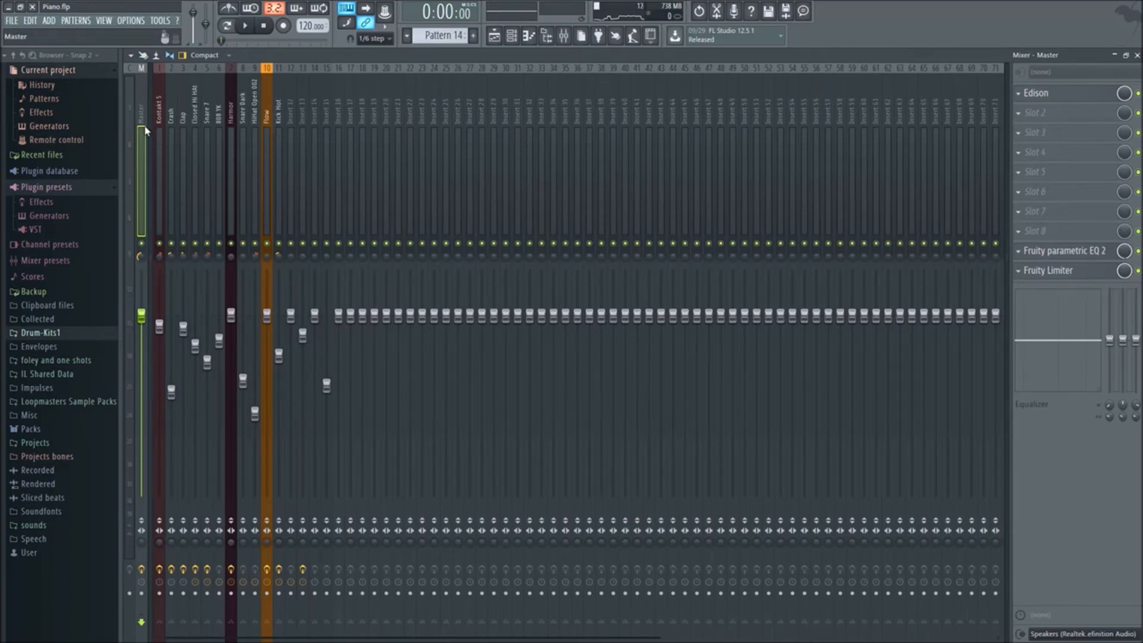
{"action": "left_click", "coordinate": [1051, 115]}
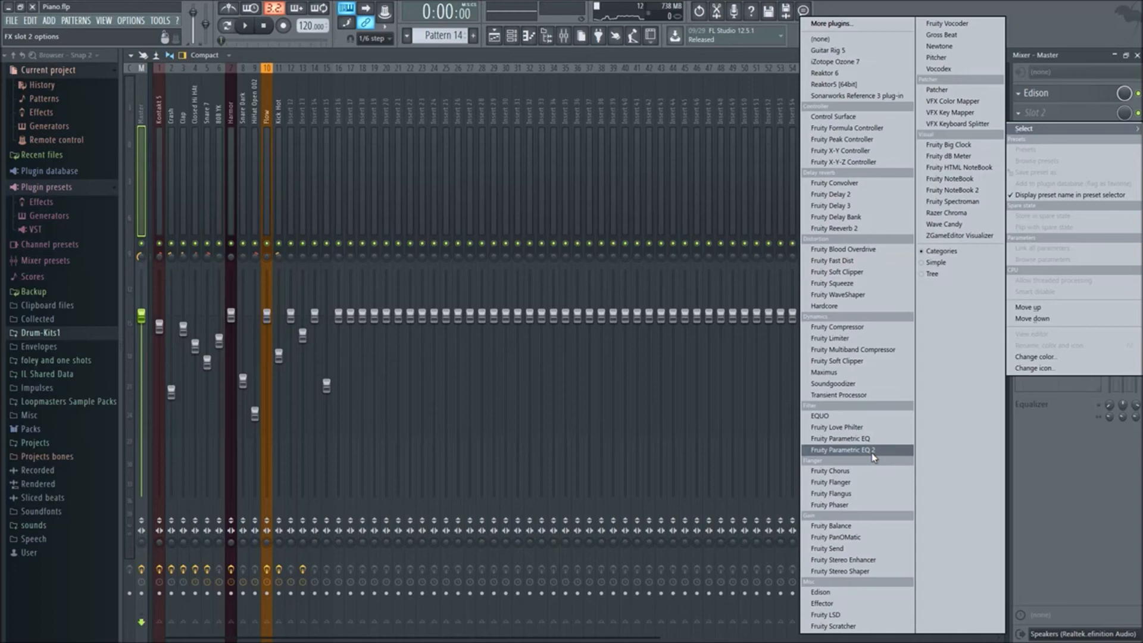
{"action": "left_click", "coordinate": [1050, 21]}
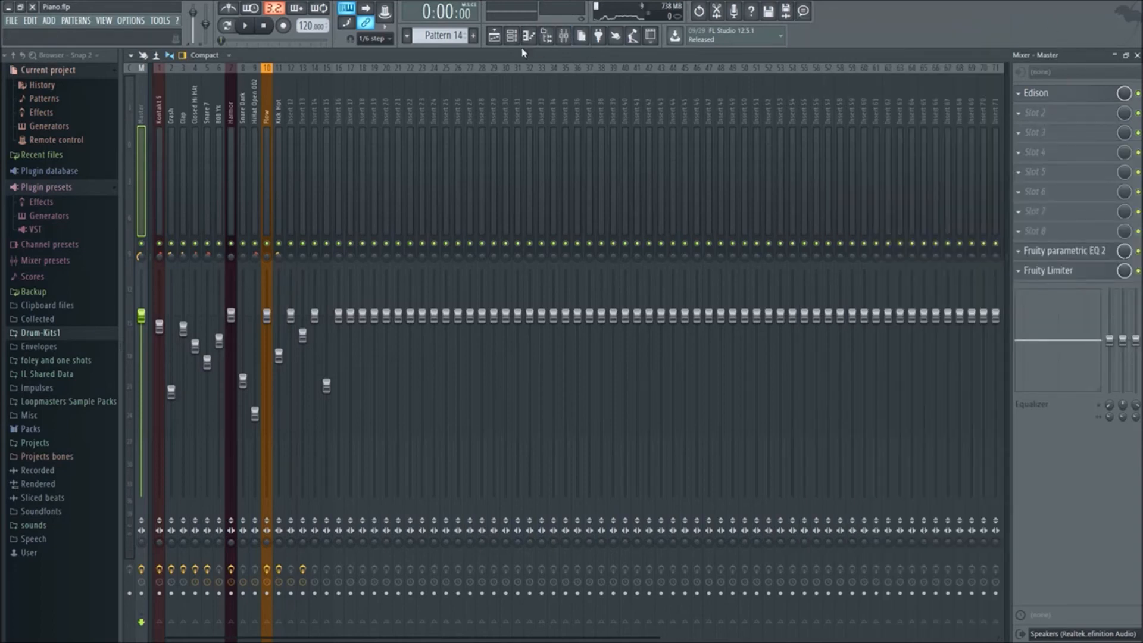
View Edison and its slot options on the Master track, and open the Fruity Parametric EQ 2 in slot 9
{"action": "left_click", "coordinate": [1028, 98]}
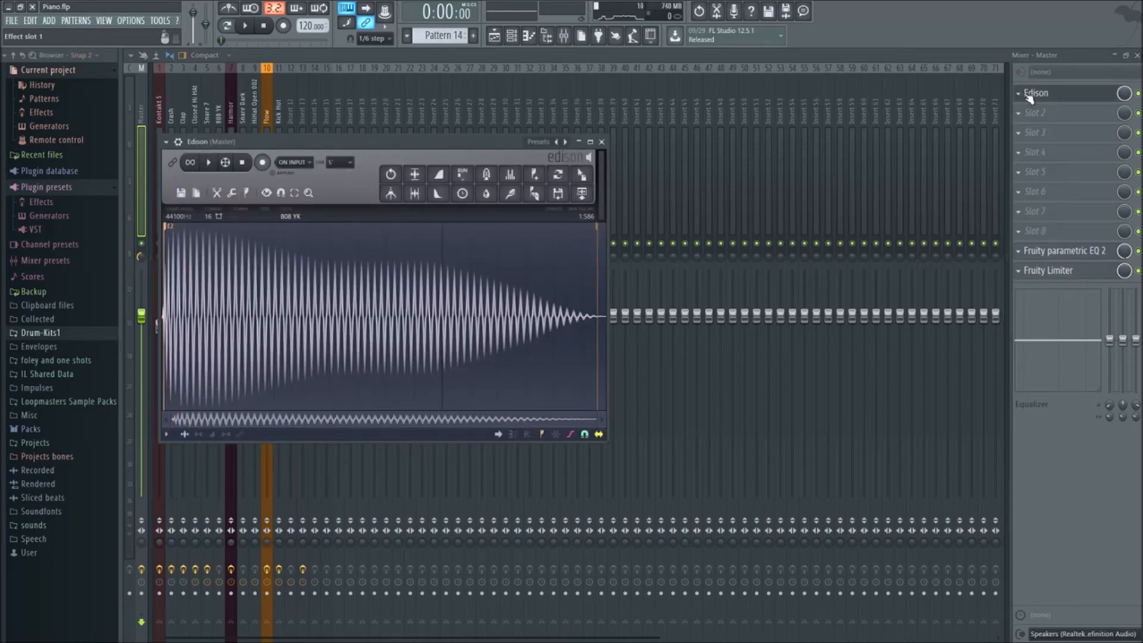
{"action": "right_click", "coordinate": [1028, 95]}
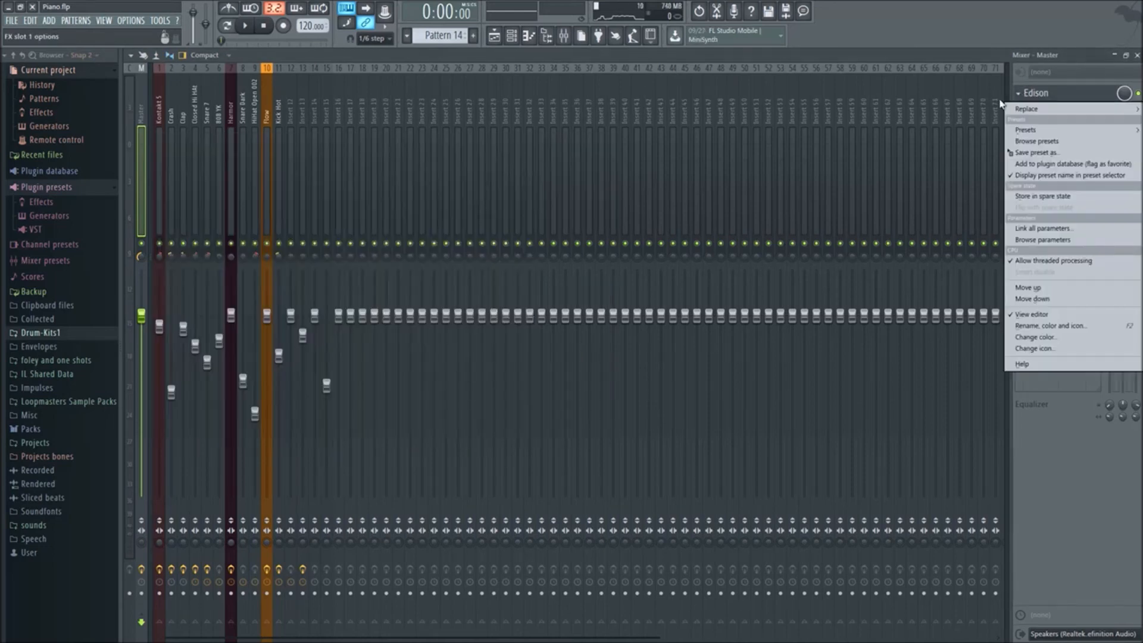
{"action": "left_click", "coordinate": [144, 93]}
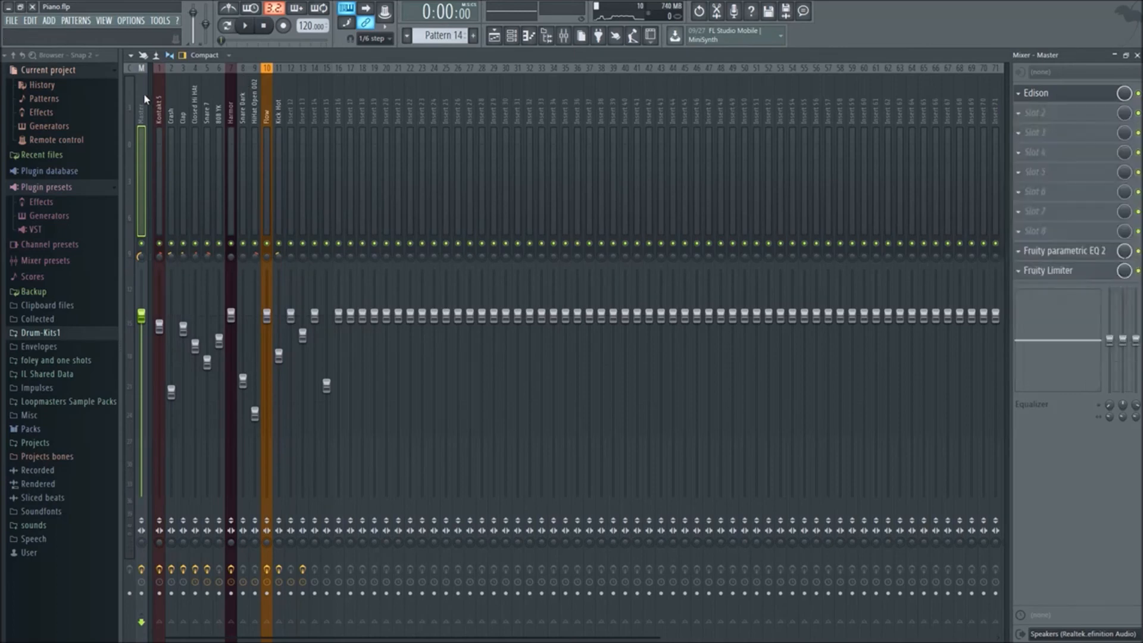
{"action": "left_click", "coordinate": [1070, 251]}
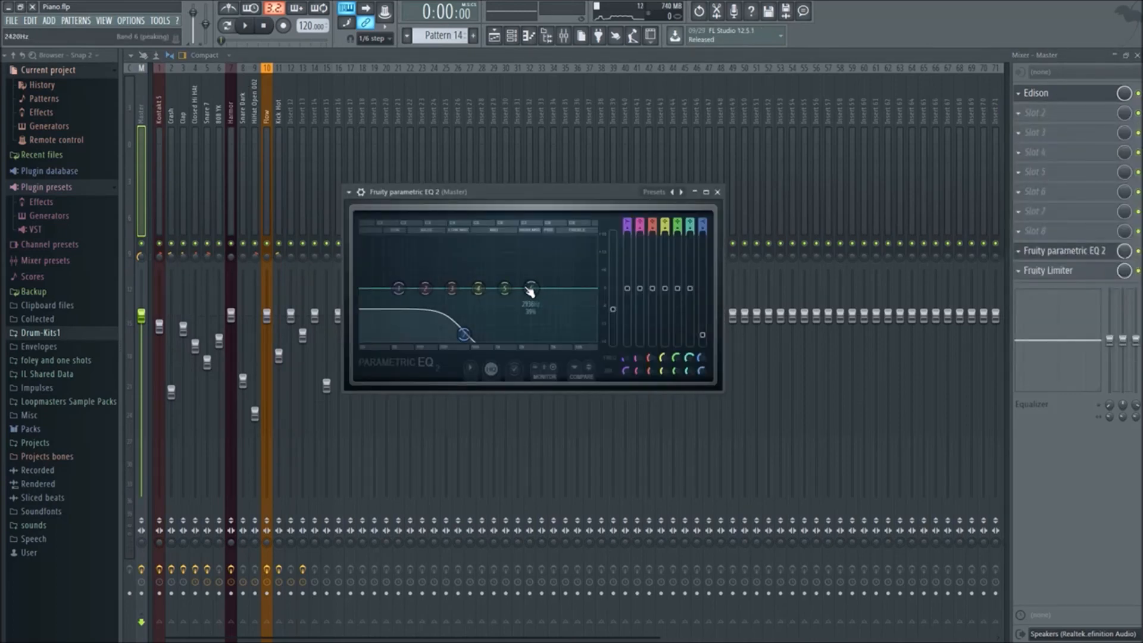